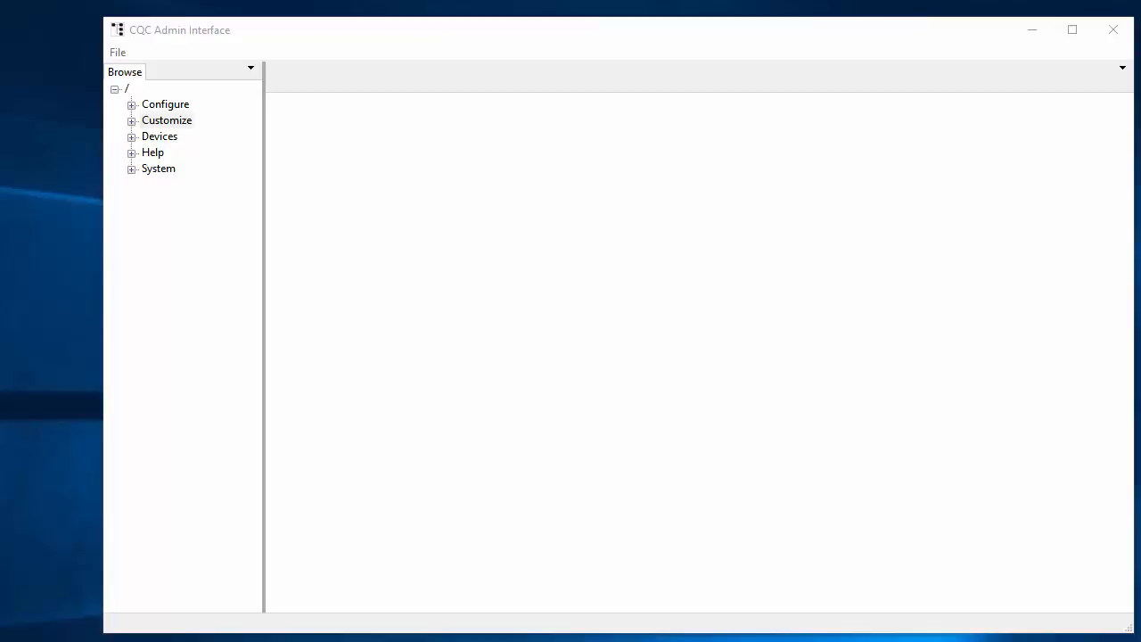
Create a child scope named Mine under the User branch of GlobalActs in the Customize section
click(129, 122)
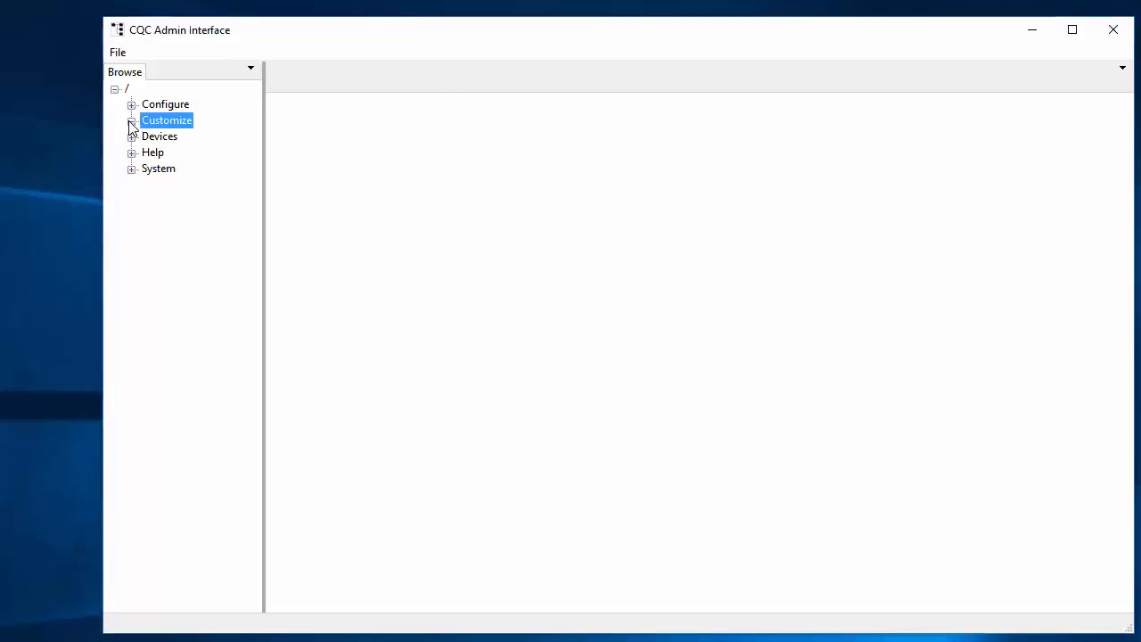
click(131, 122)
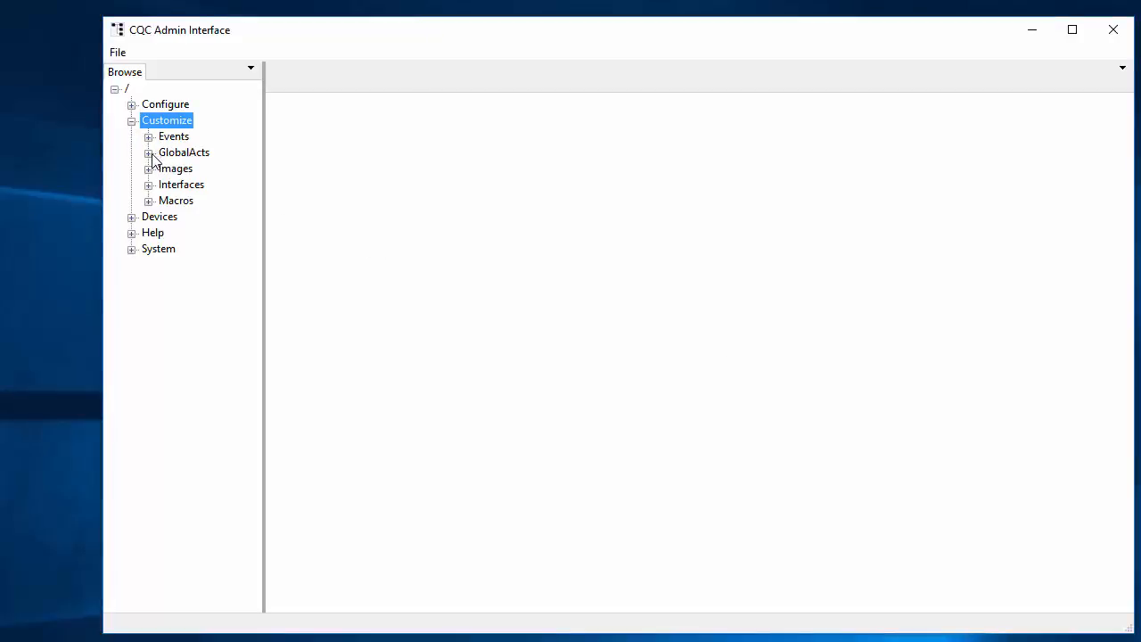
click(149, 153)
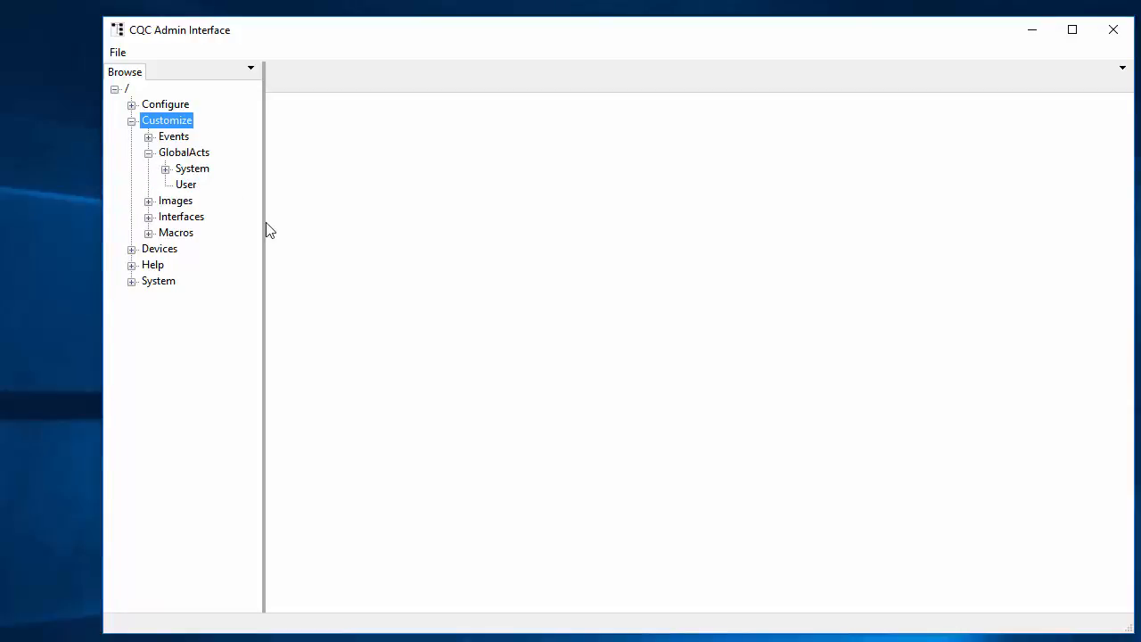
drag(265, 223, 290, 223)
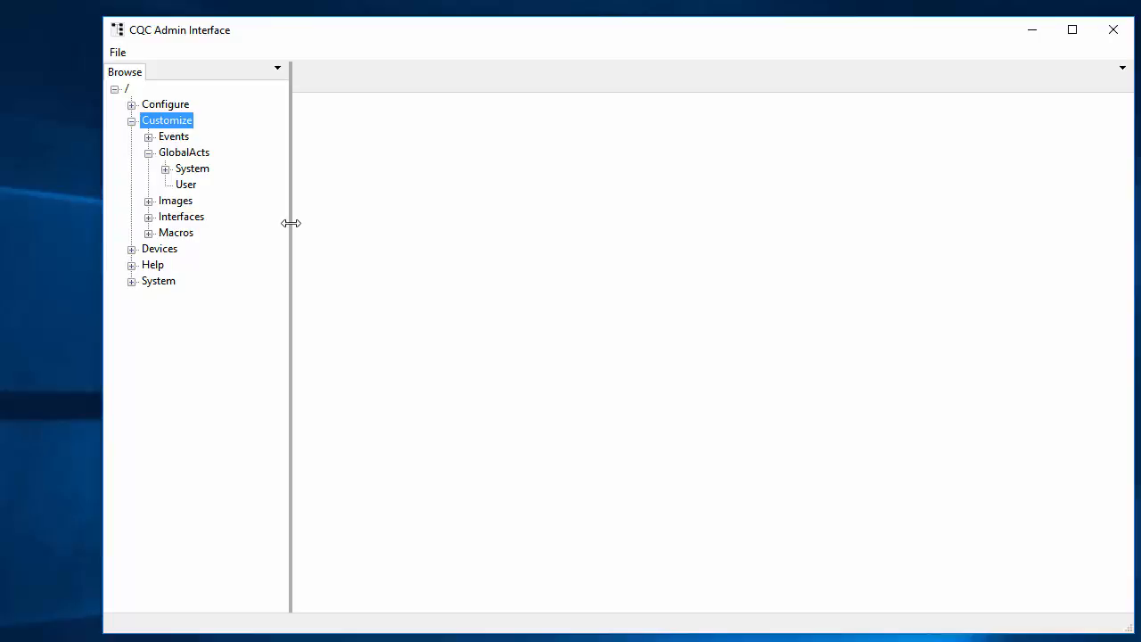
click(185, 185)
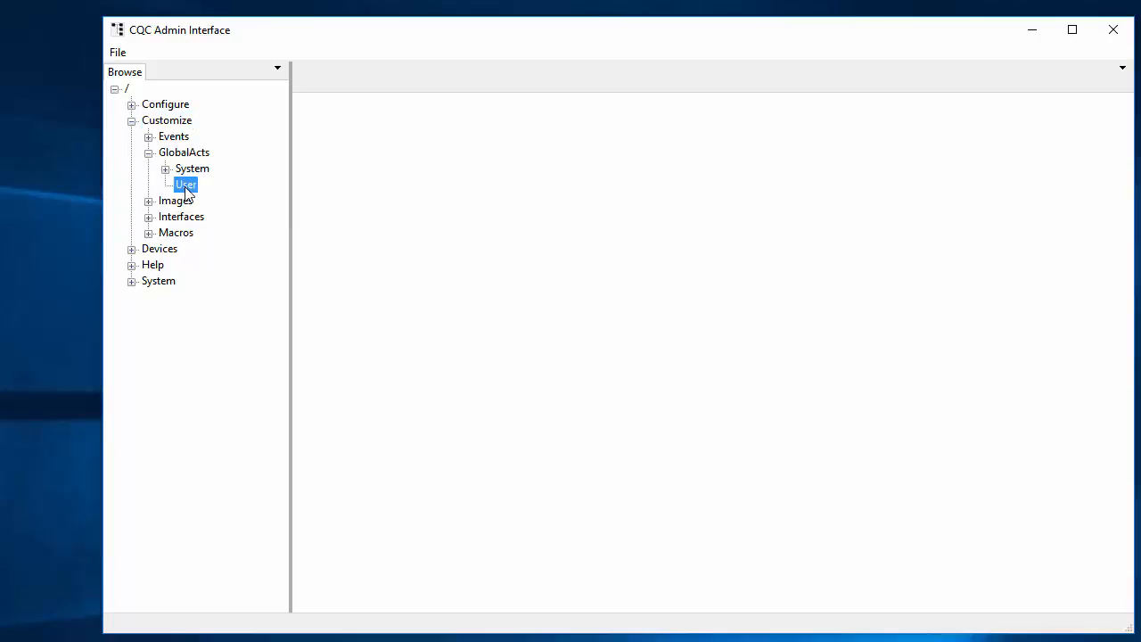
right_click(186, 190)
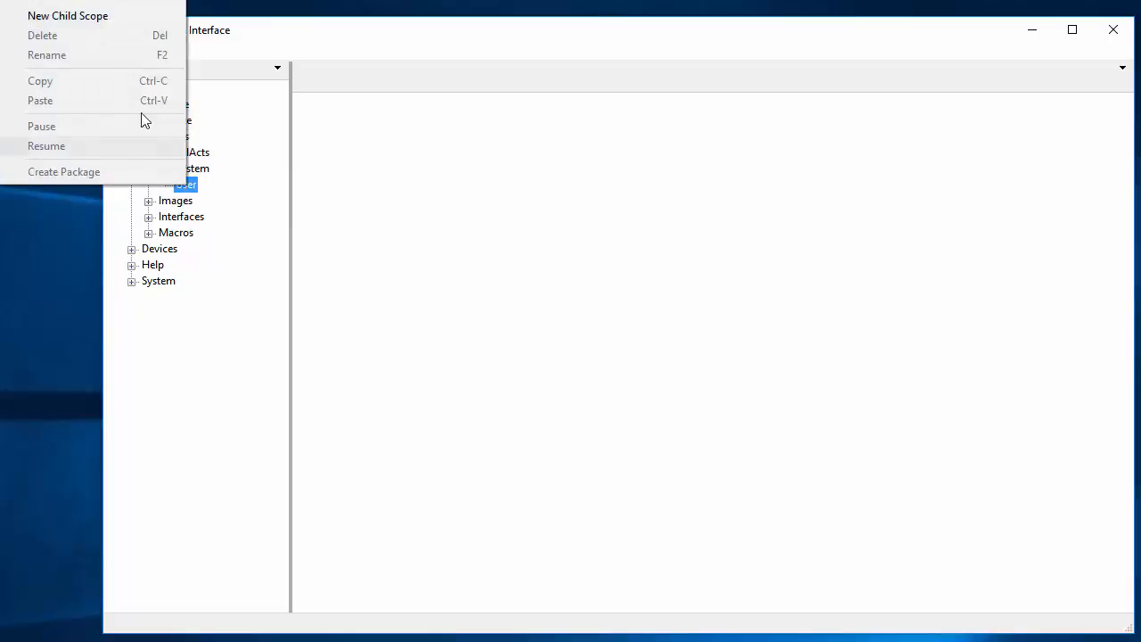
click(103, 16)
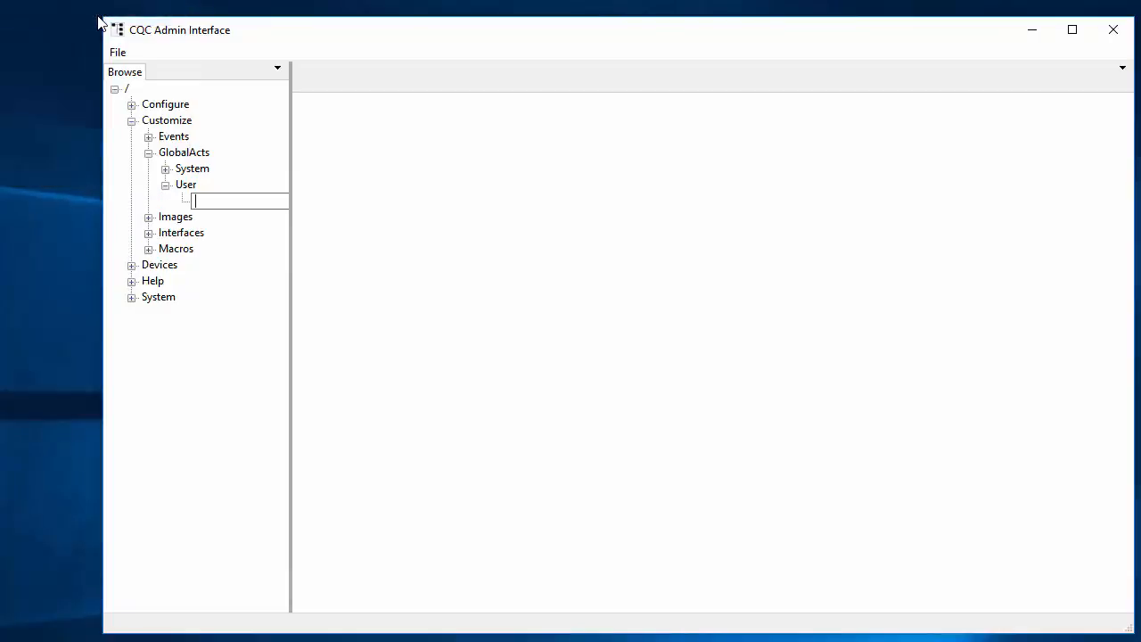
text(Mine)
key(Return)
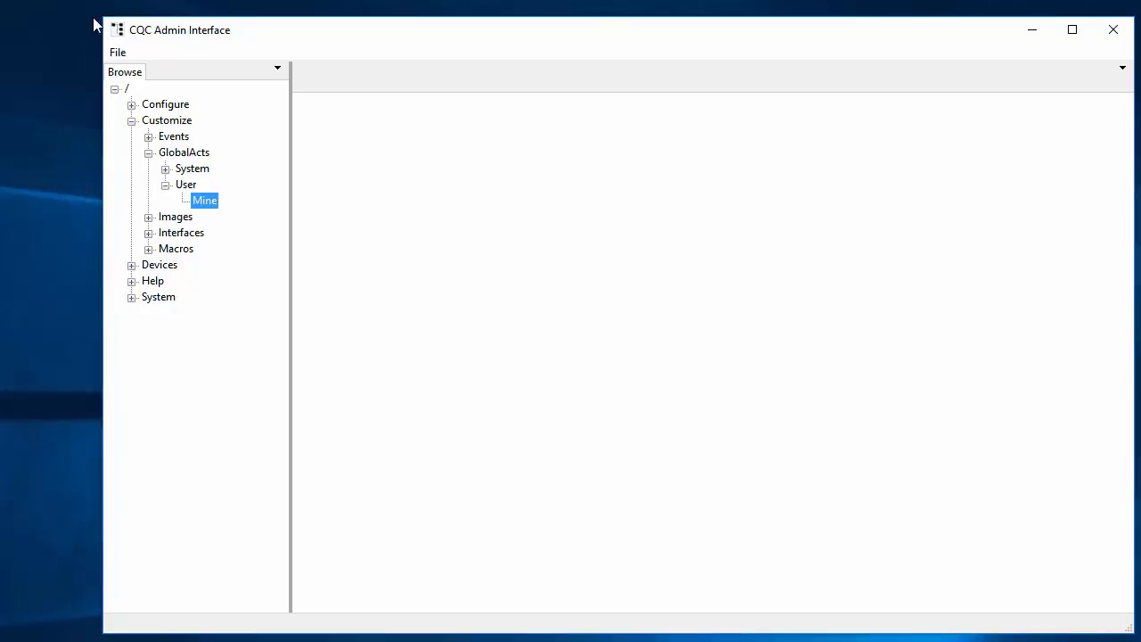
Create a new global action file named TestAction in the Mine scope
right_click(205, 201)
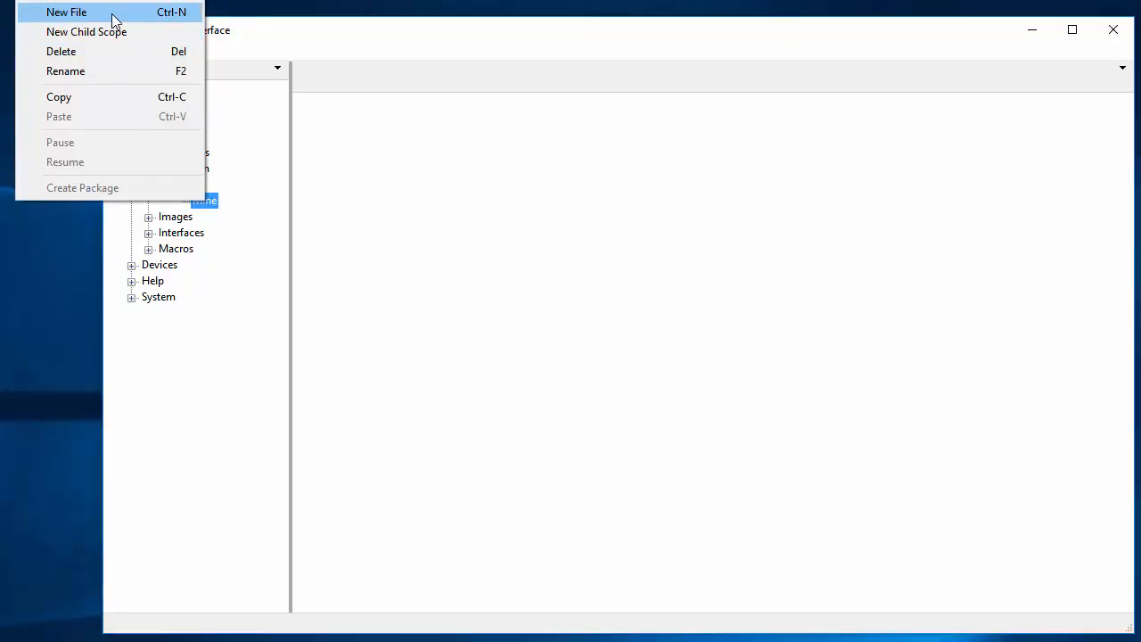
click(113, 14)
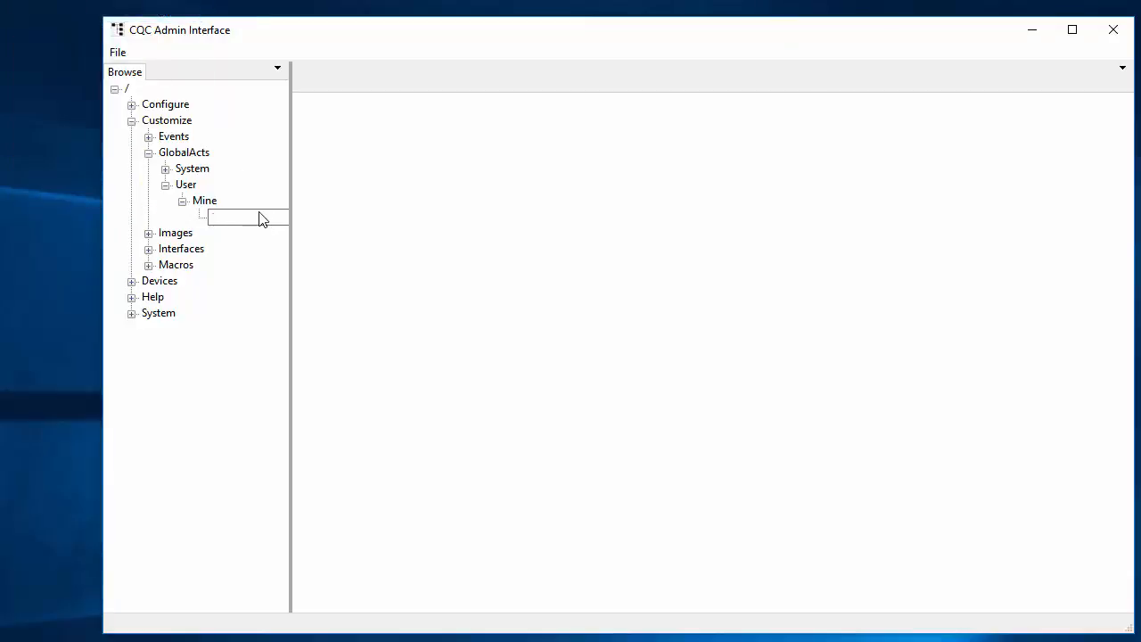
text(TestAction)
key(Return)
Open TestAction and set its global action title to "Test Action"
double_click(231, 220)
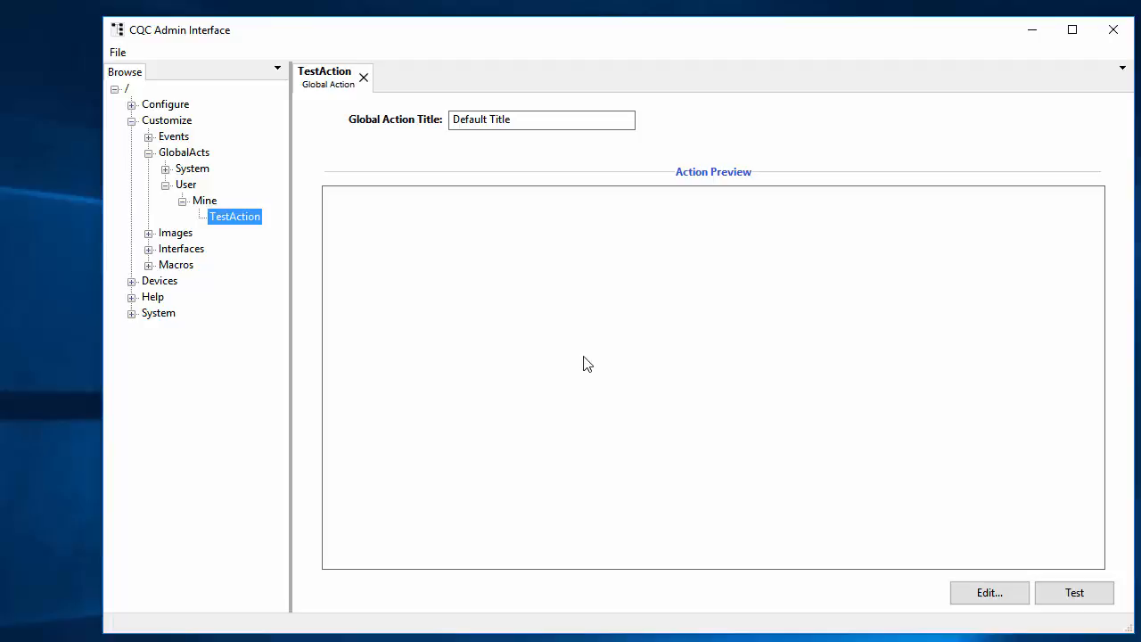
drag(530, 117, 443, 135)
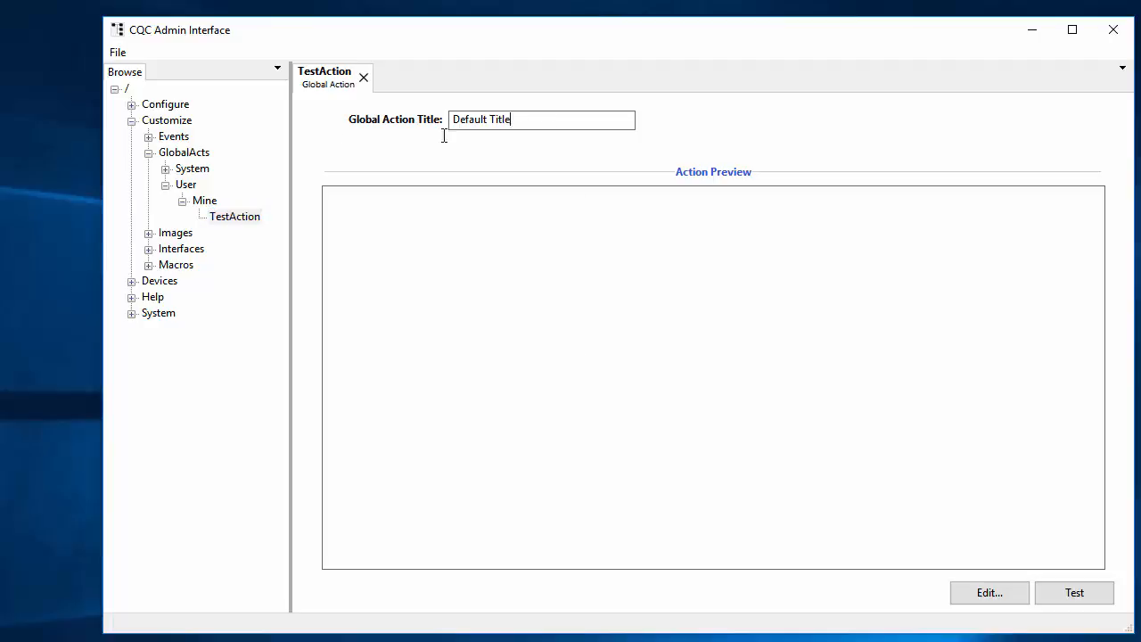
text(Test Action)
Open the action's commands for editing in a widened window and check which action events are available, keeping OnTrigger
click(991, 593)
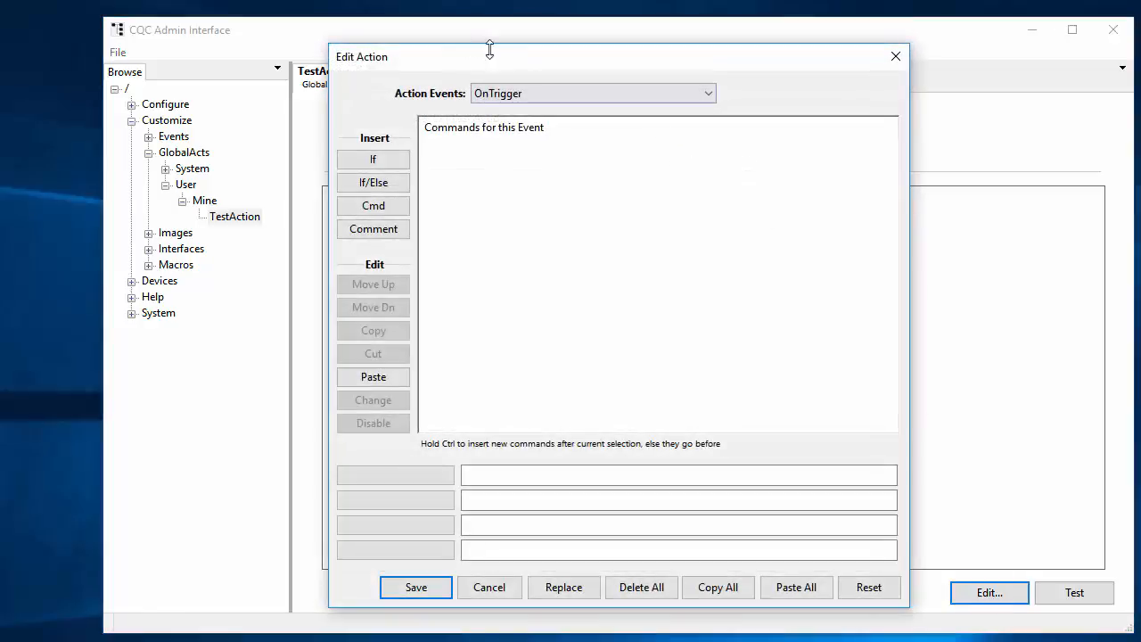
drag(514, 63, 492, 47)
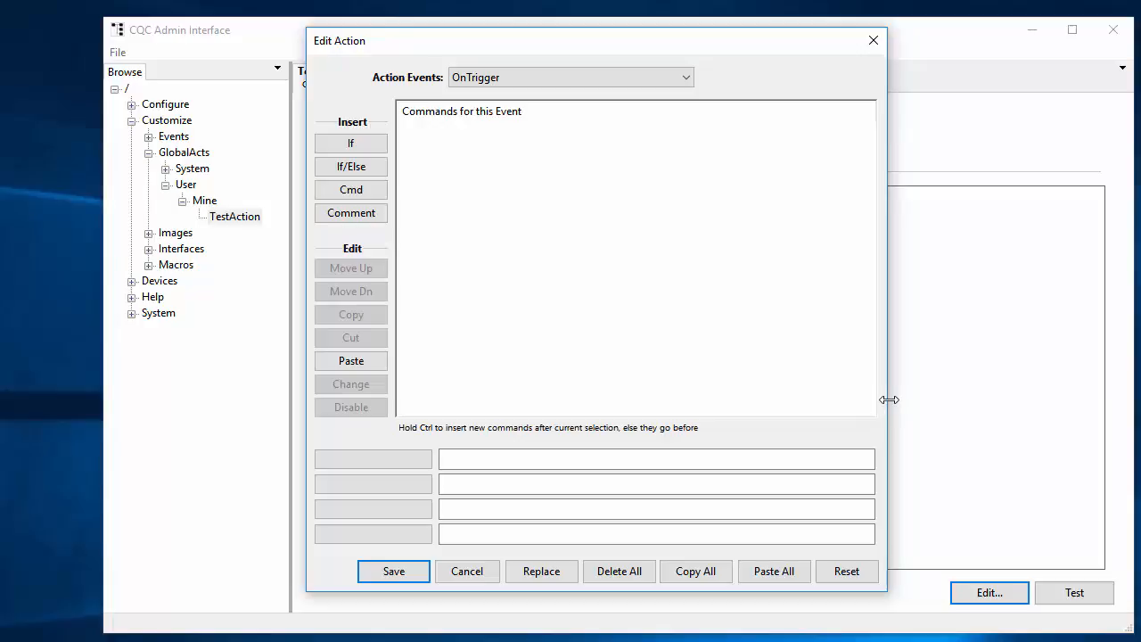
drag(888, 400, 930, 400)
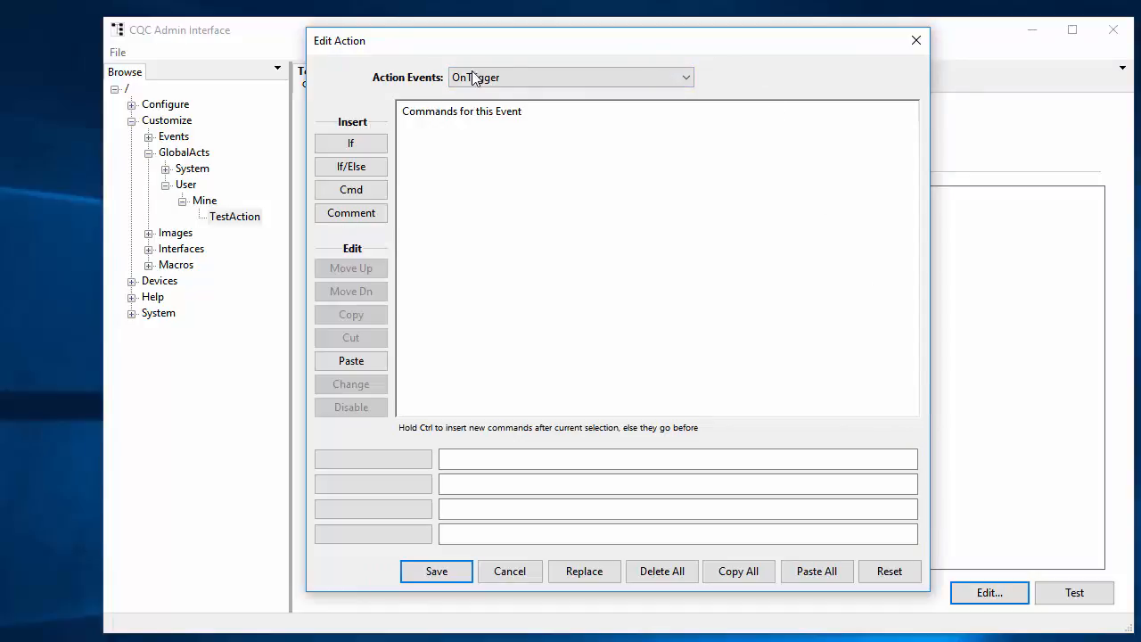
click(514, 77)
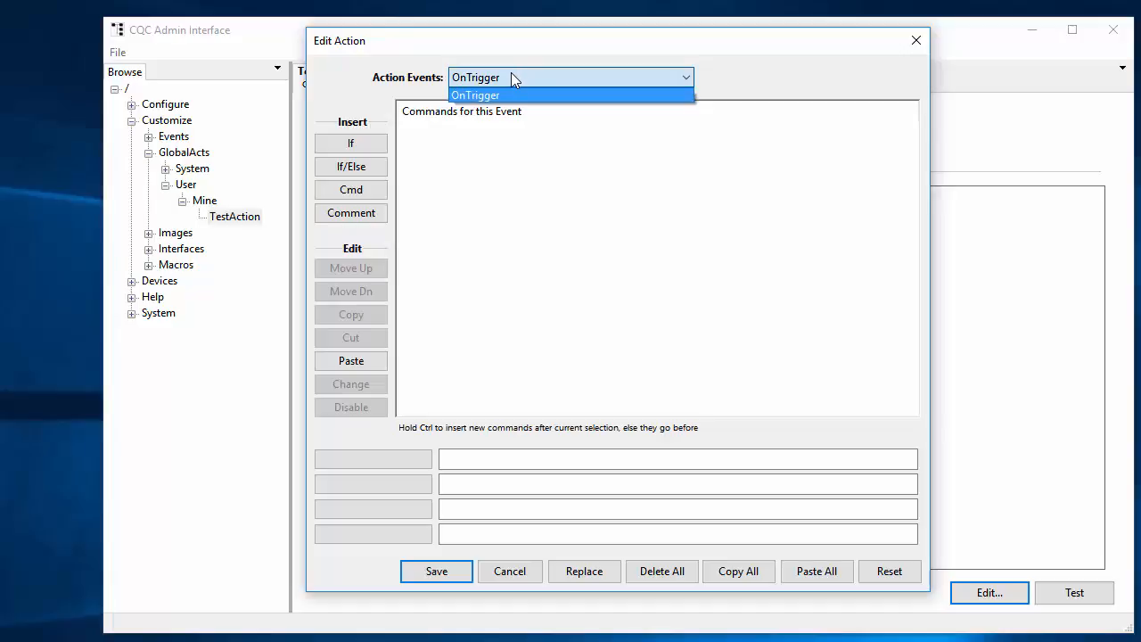
click(509, 92)
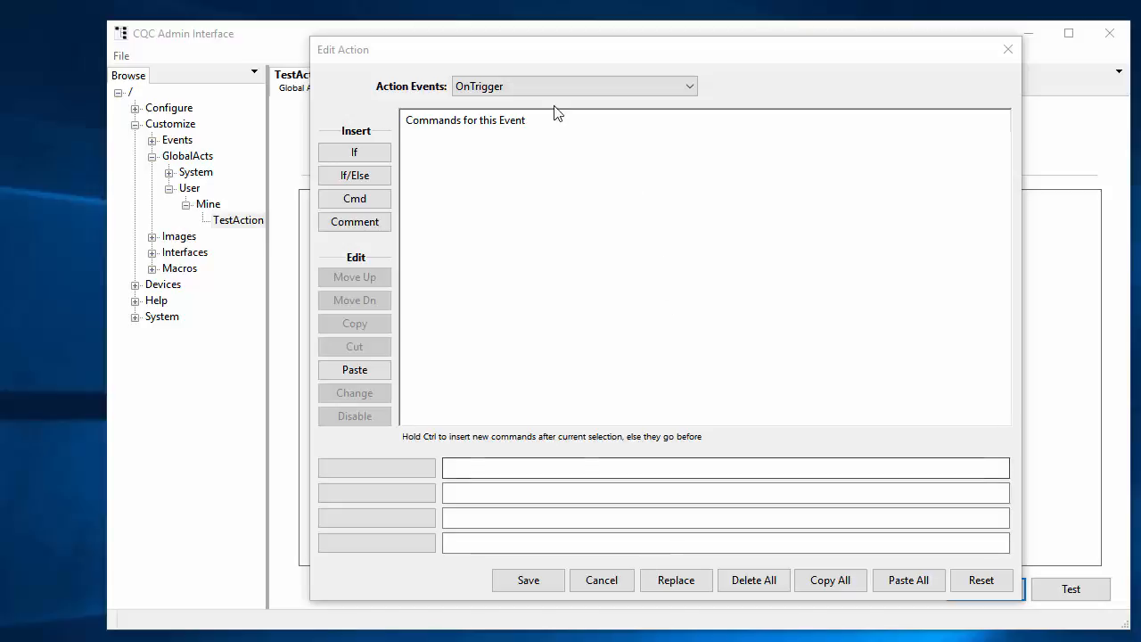
click(532, 89)
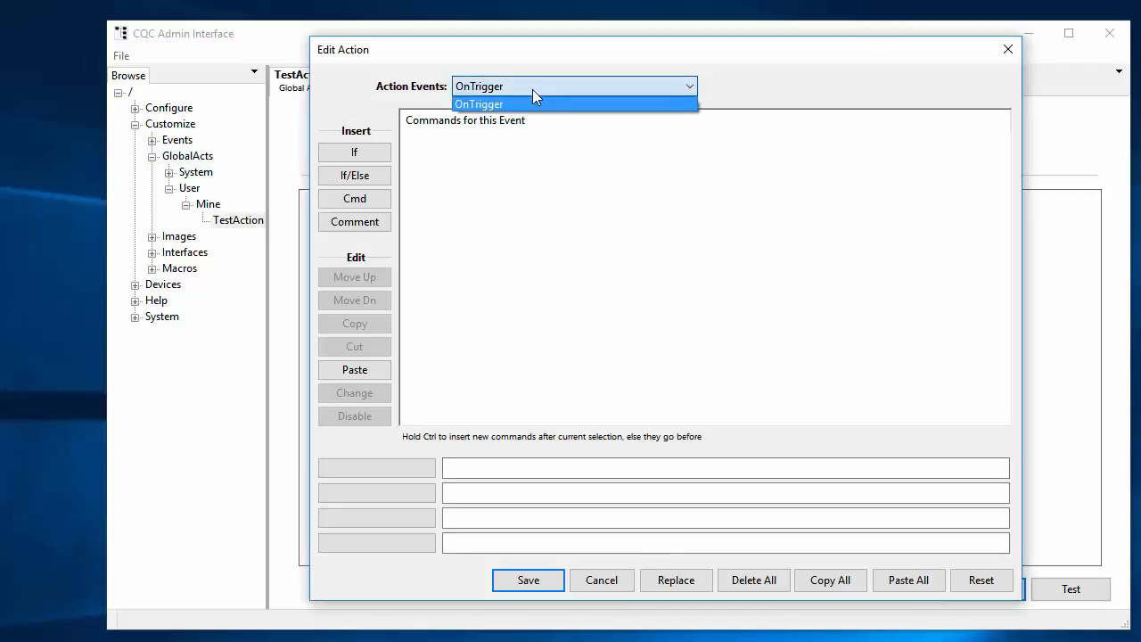
click(532, 90)
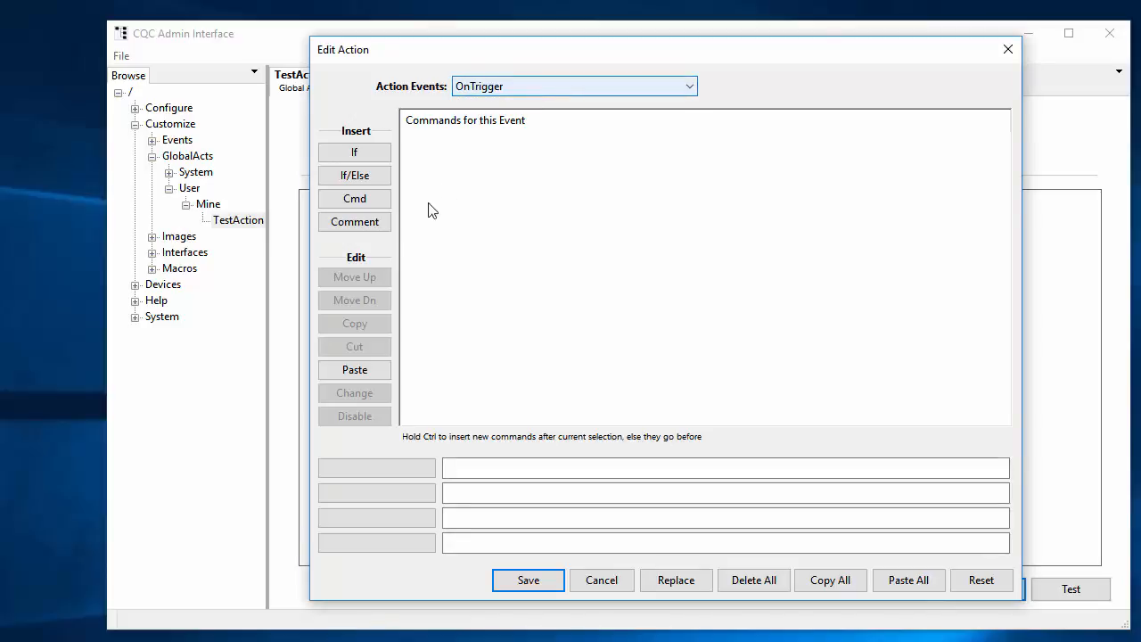
Insert a comment line reading "A comment for later reading" into the OnTrigger commands
click(363, 229)
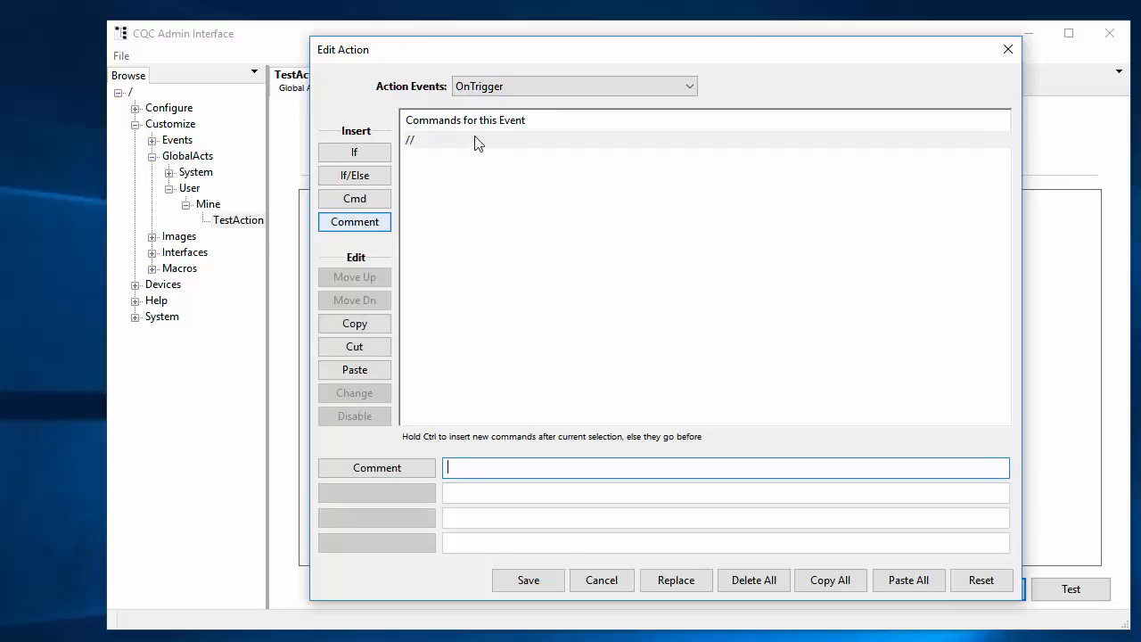
click(427, 140)
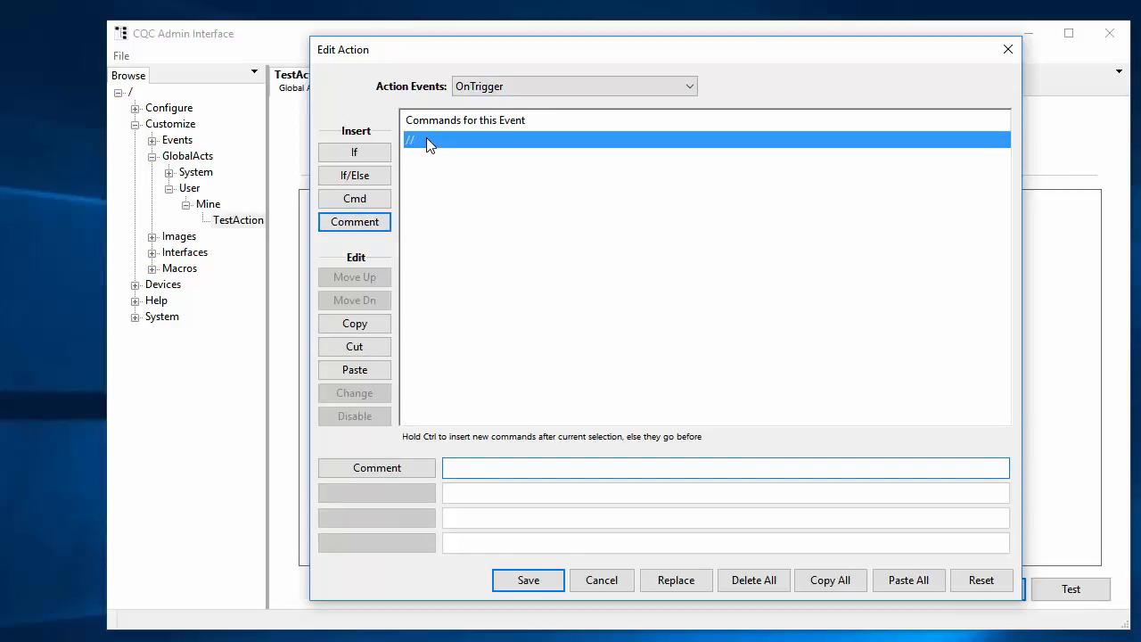
click(516, 468)
click(519, 466)
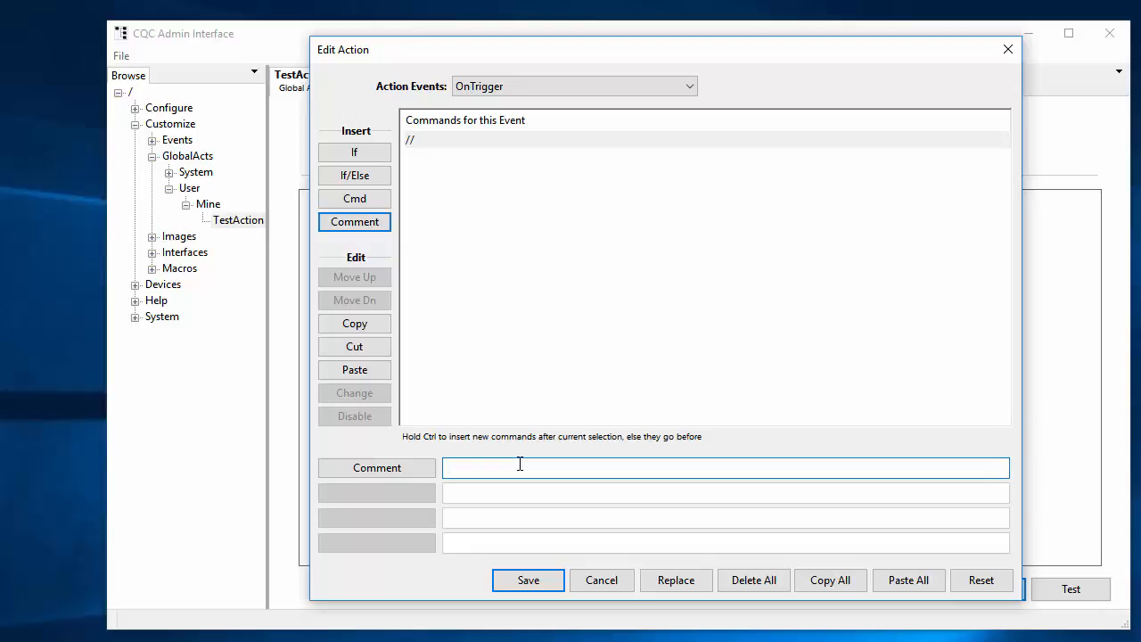
text(A comment for)
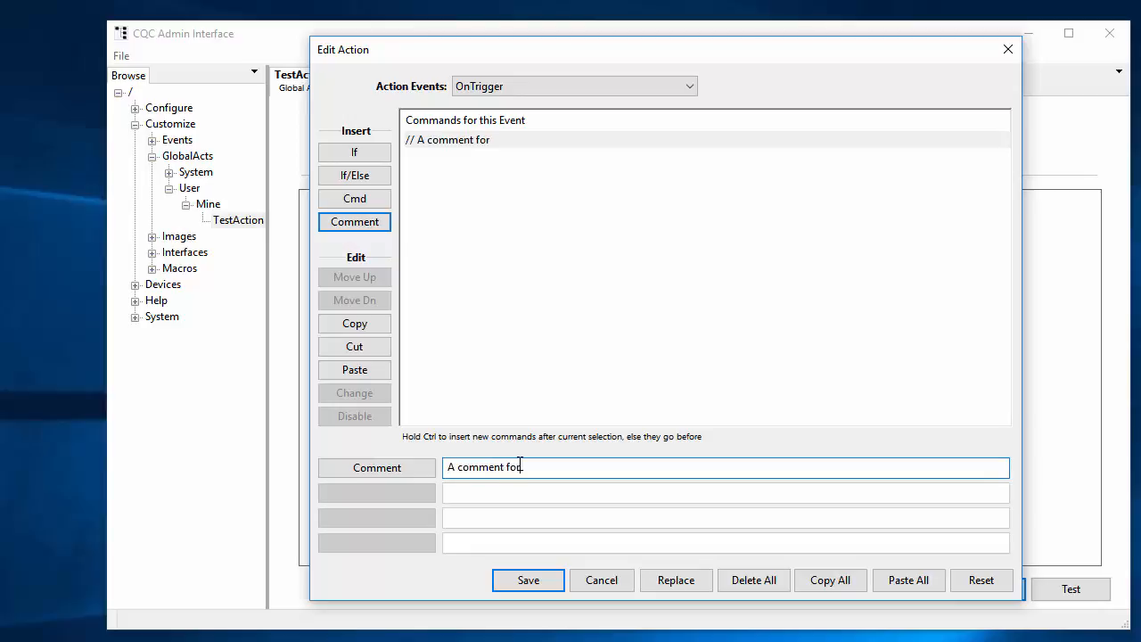
text( later reading)
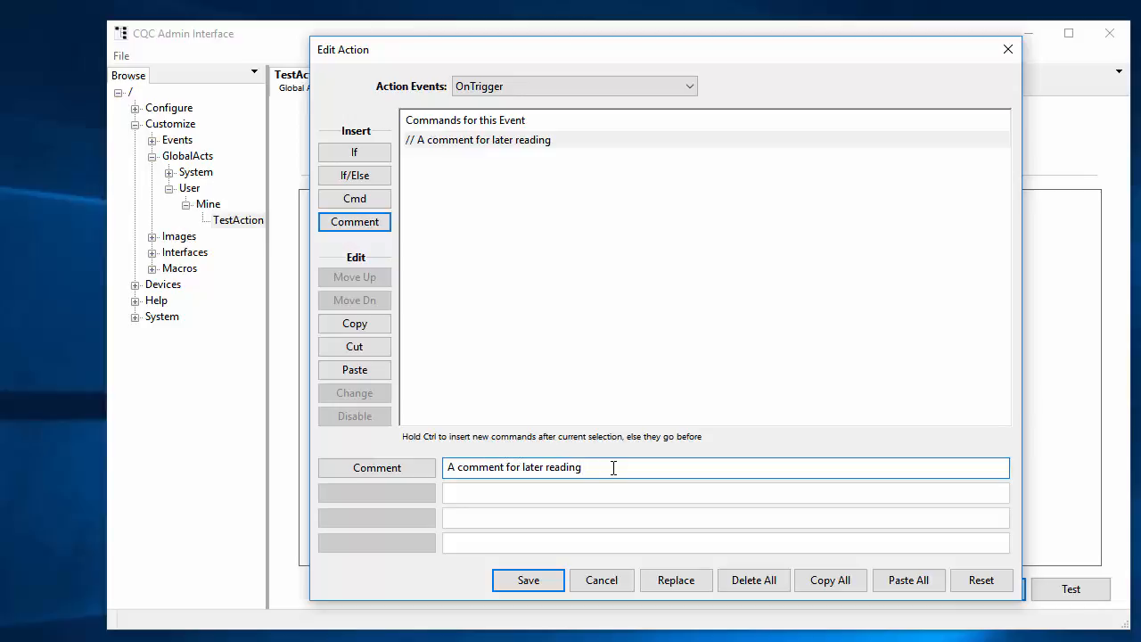
Look through the available command targets and insert a Devices FieldWrite command after the comment
click(361, 206)
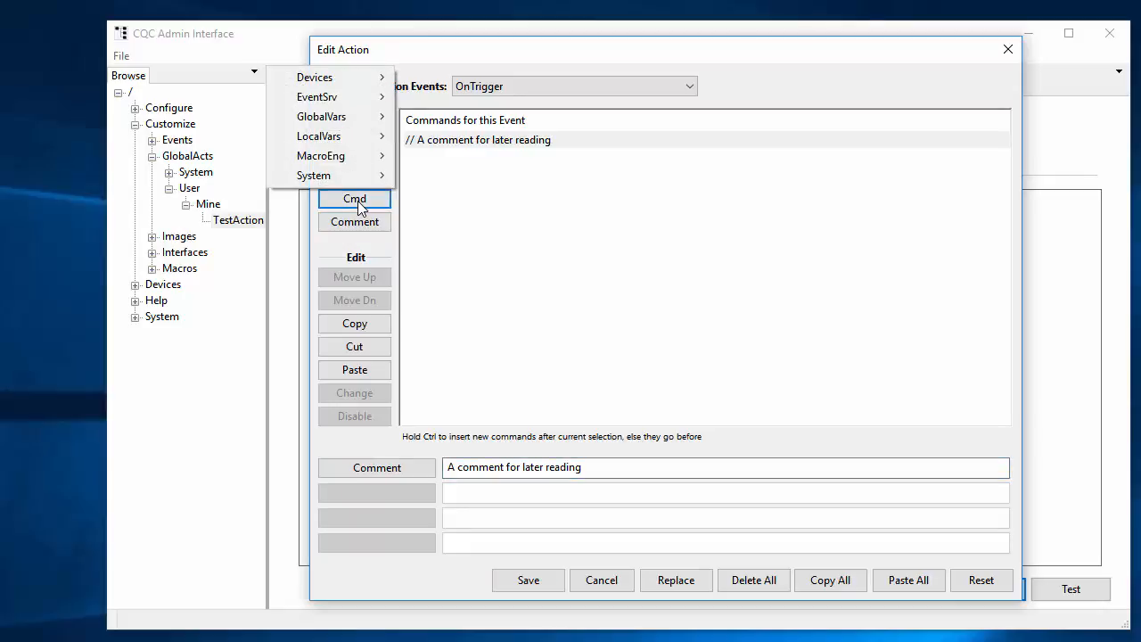
mouse_move(362, 182)
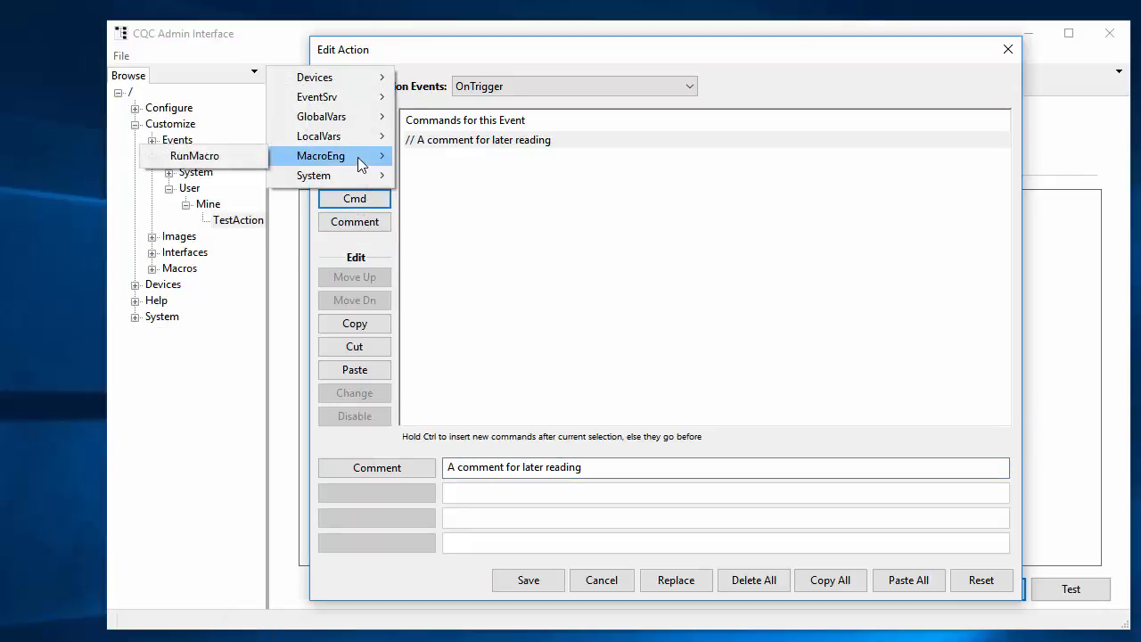
mouse_move(355, 138)
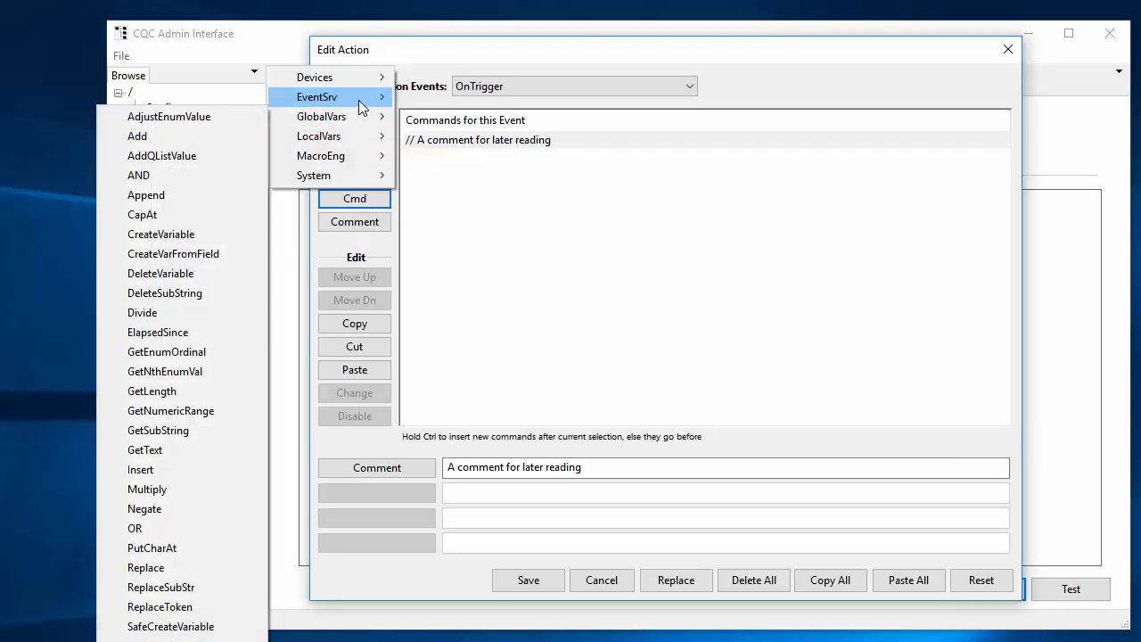
mouse_move(364, 84)
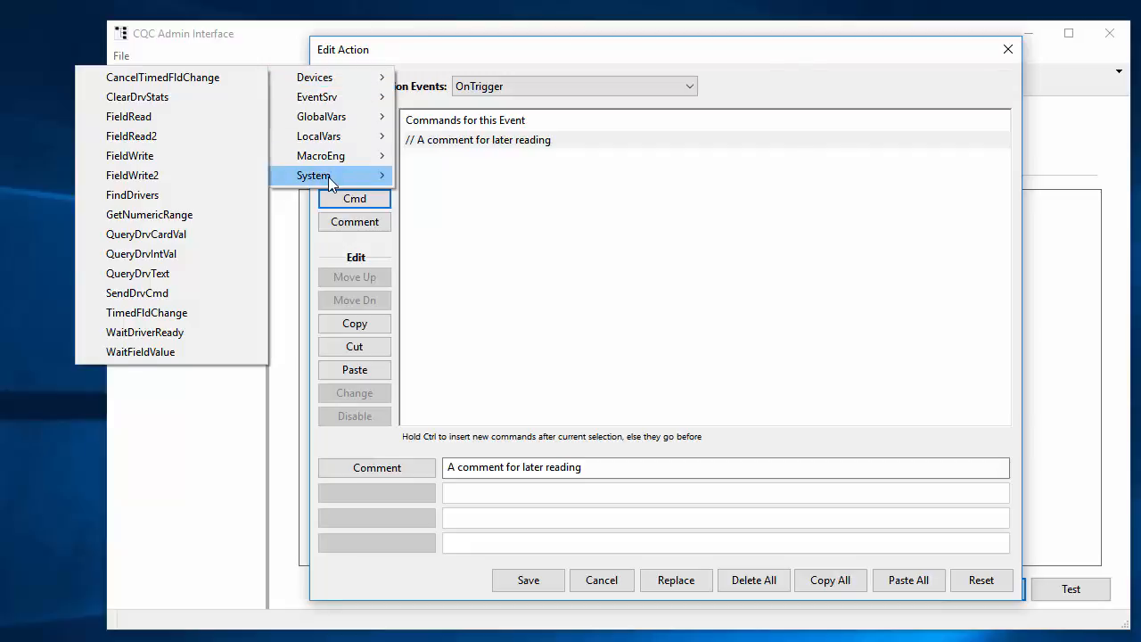
mouse_move(328, 176)
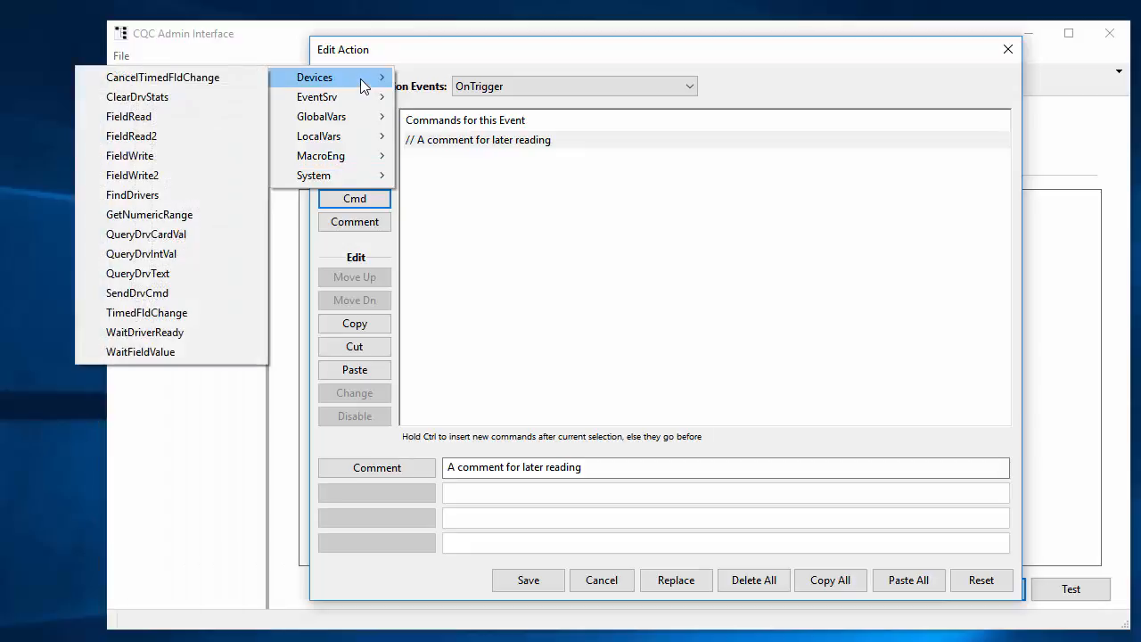
click(157, 154)
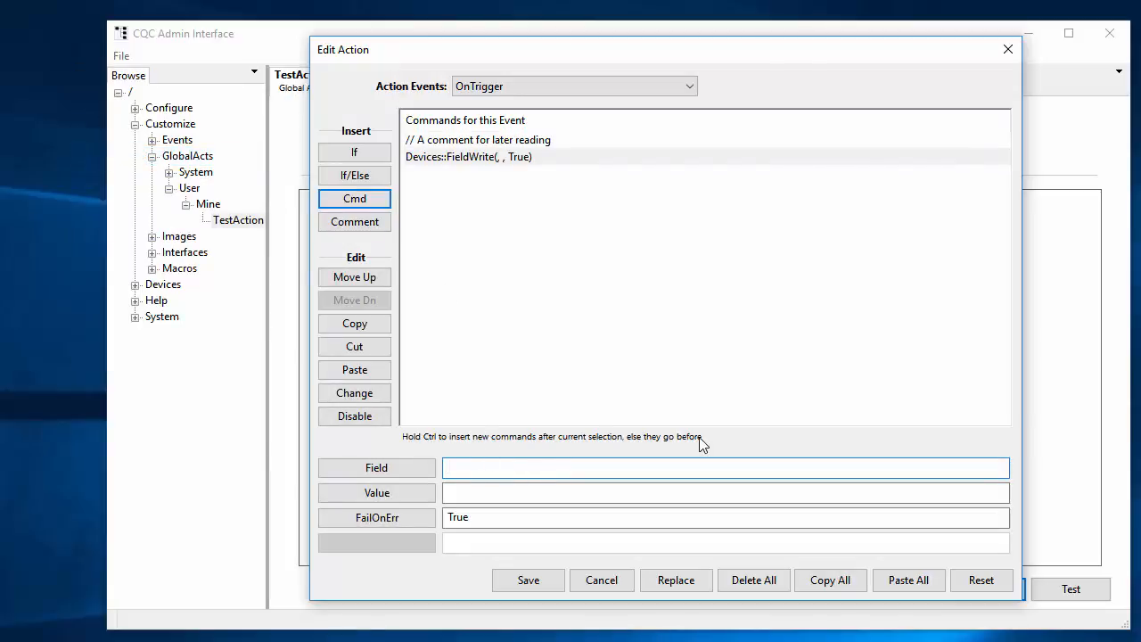
Set the FieldWrite command's target field to LGHT#Sw_FamRmMain of the Lighting driver
click(445, 158)
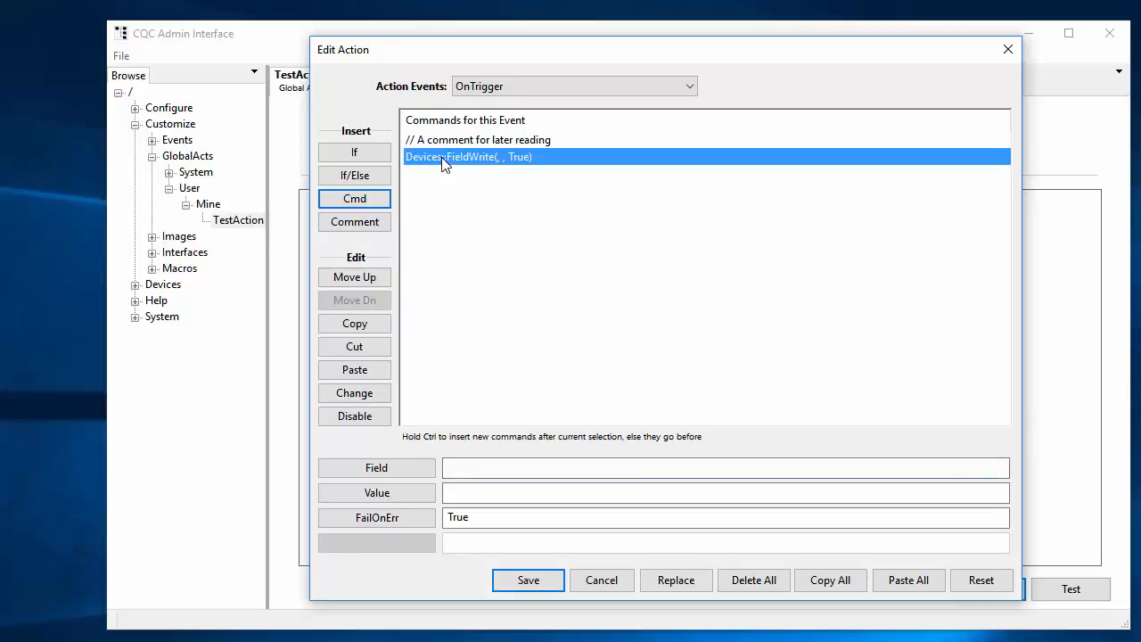
click(417, 471)
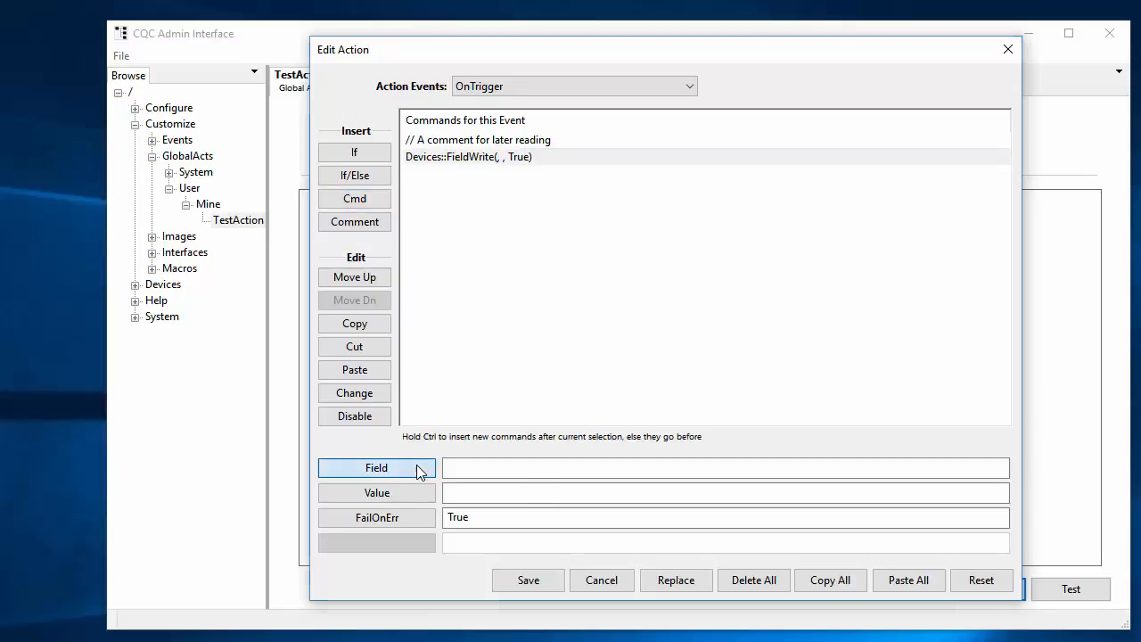
drag(424, 237, 683, 185)
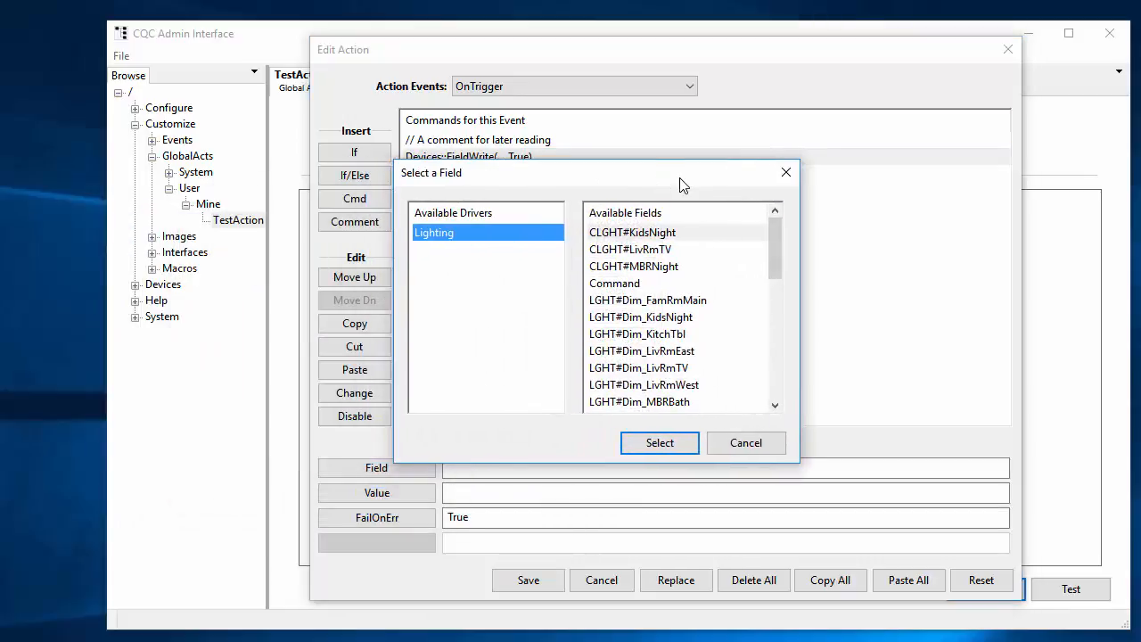
click(777, 356)
click(656, 319)
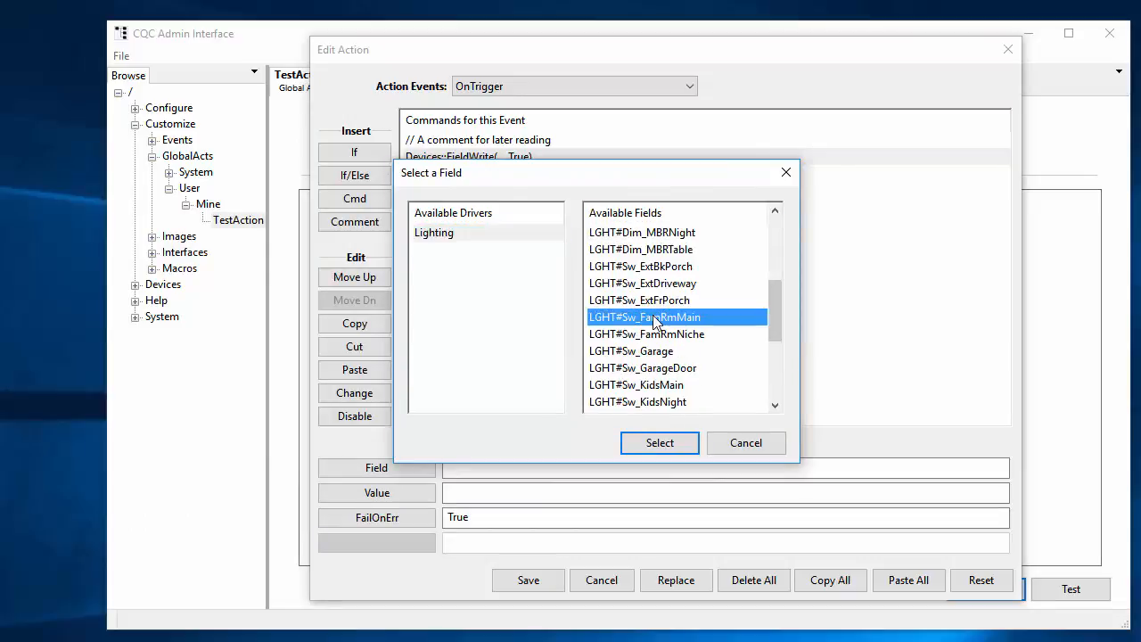
click(660, 443)
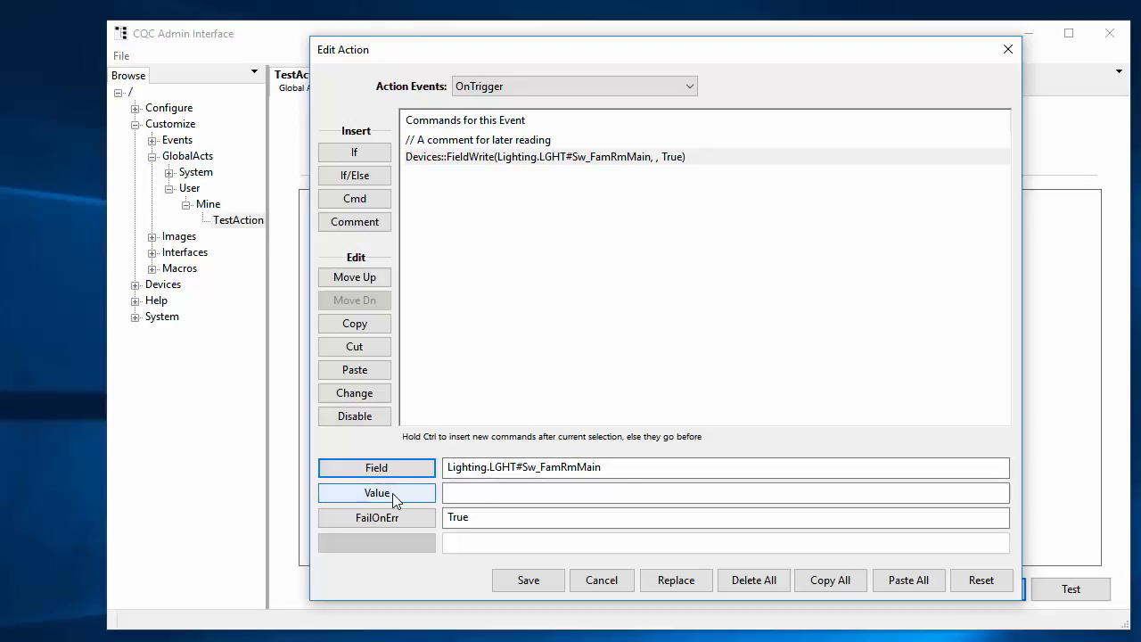
Set the family room main FieldWrite command's value to True and place a duplicate of the command below it
click(379, 497)
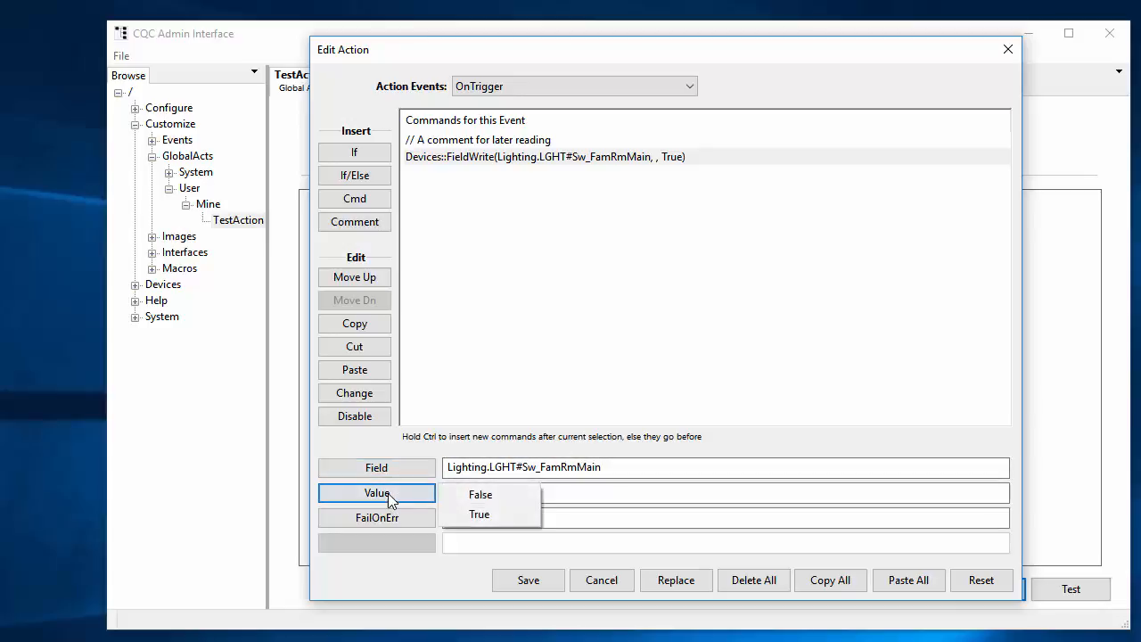
click(496, 519)
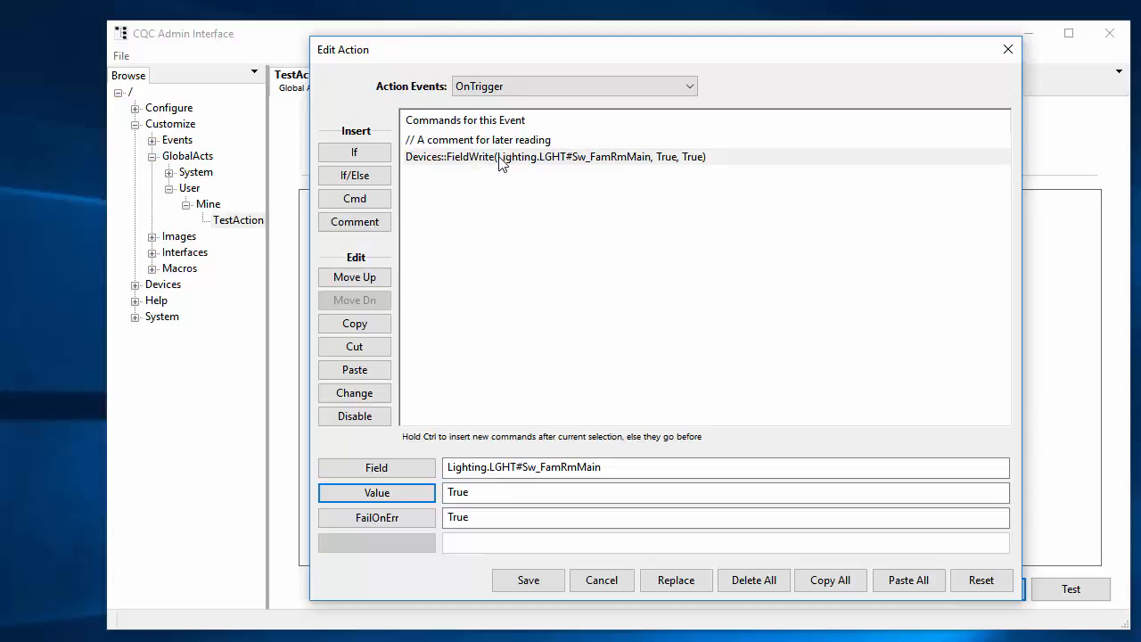
click(500, 160)
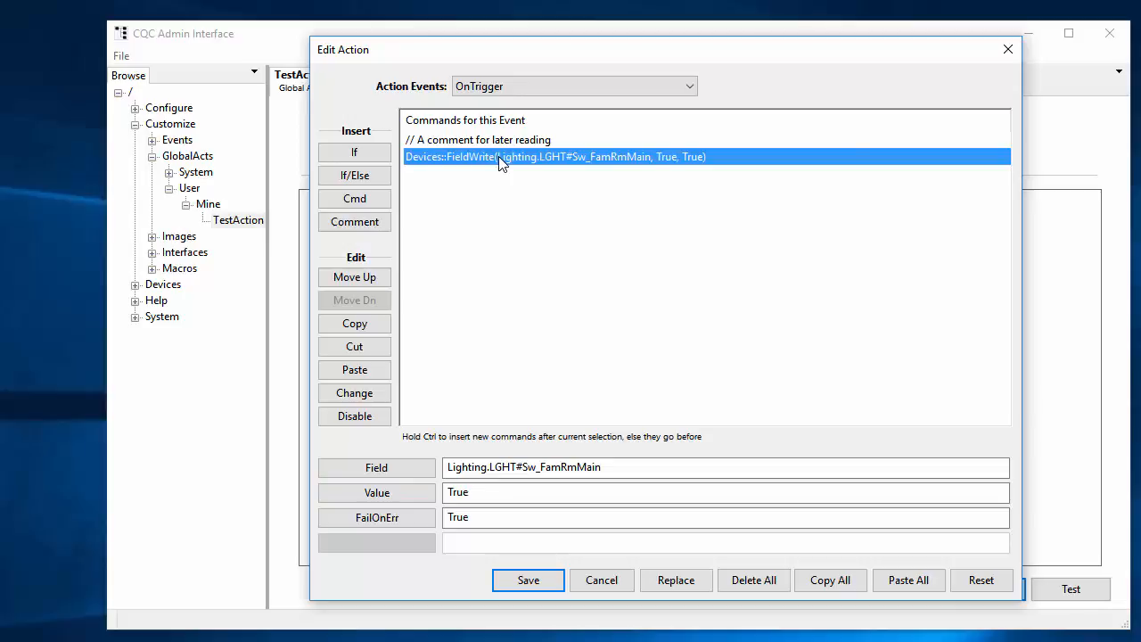
click(363, 323)
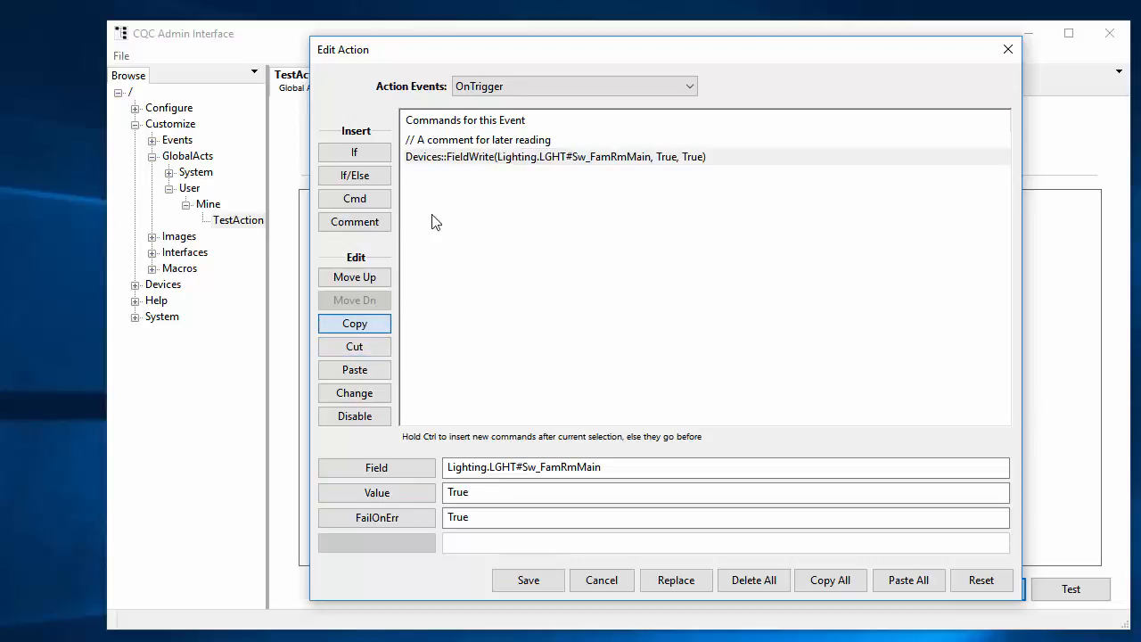
click(361, 371)
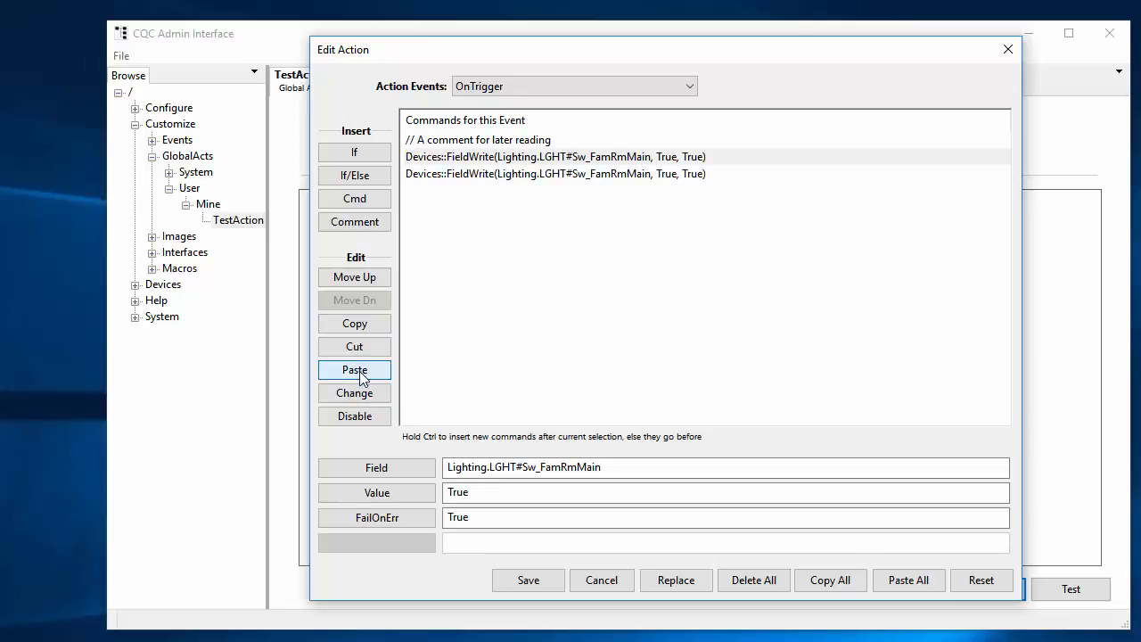
Set the duplicated FieldWrite command's target field to LGHT#Sw_FamRmNiche of the Lighting driver
click(568, 175)
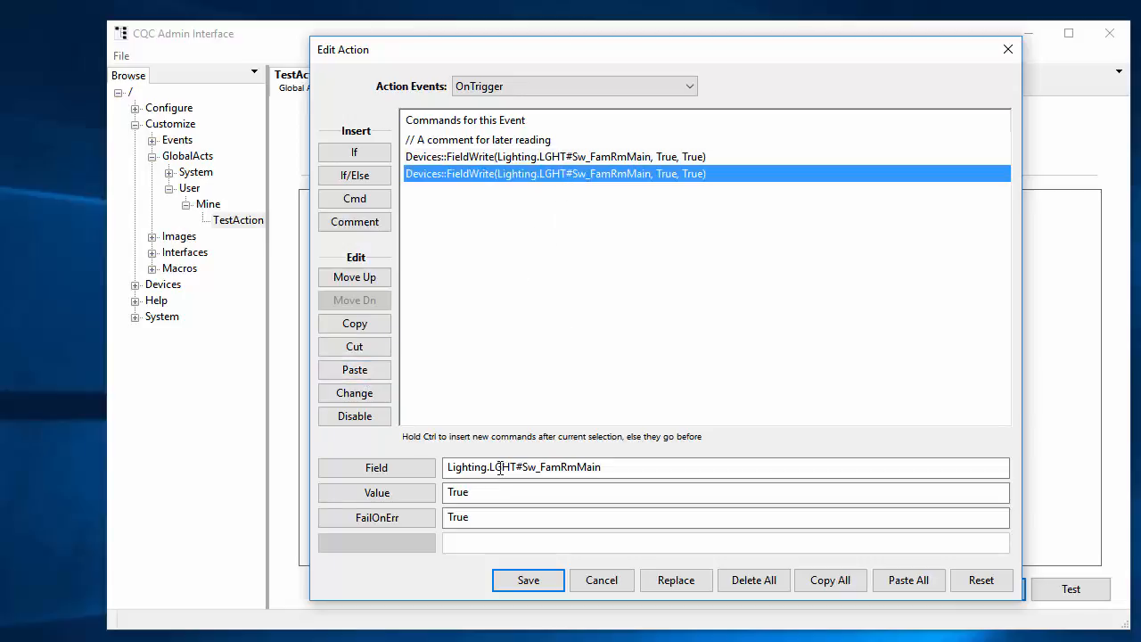
click(393, 471)
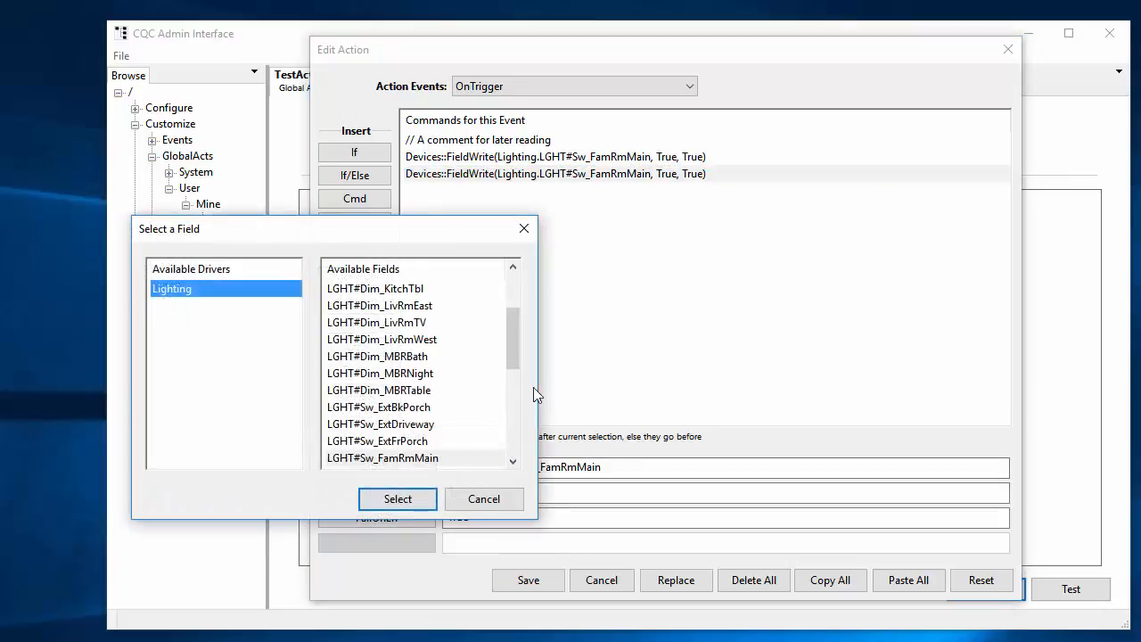
scroll(459, 425, down, 2)
click(417, 373)
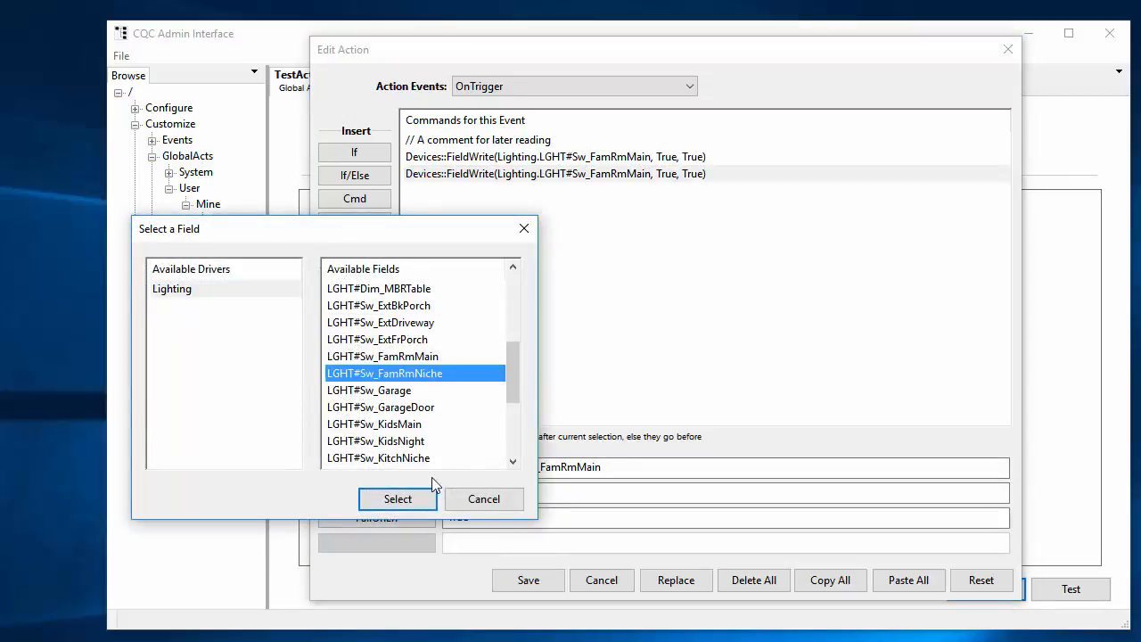
click(401, 505)
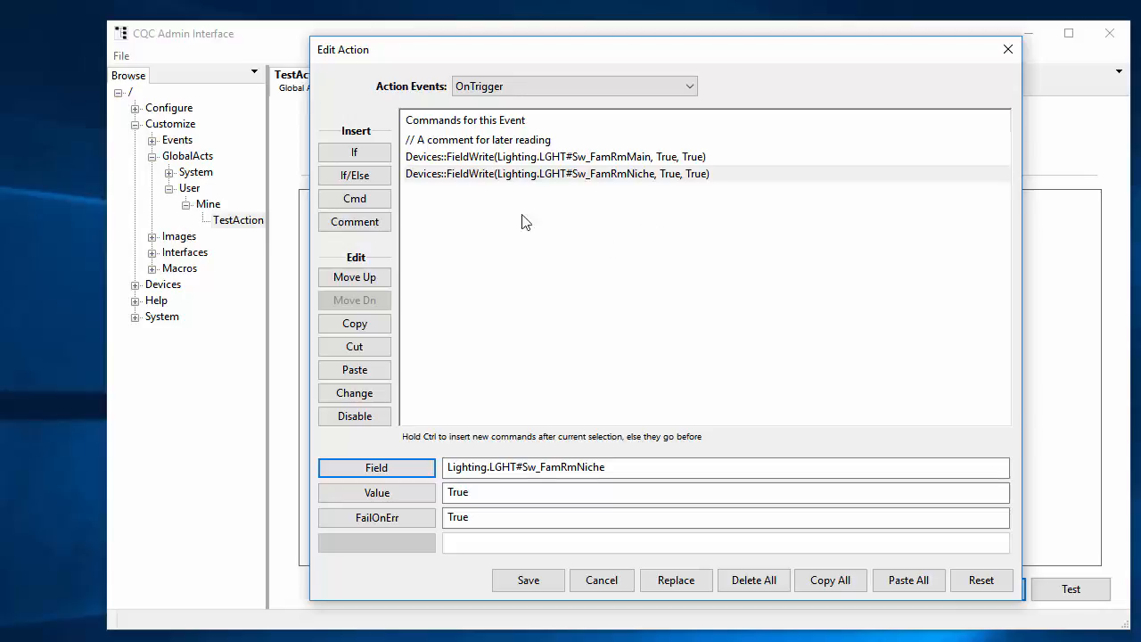
Insert an If conditional using System IsNight above the two FieldWrite commands
click(473, 160)
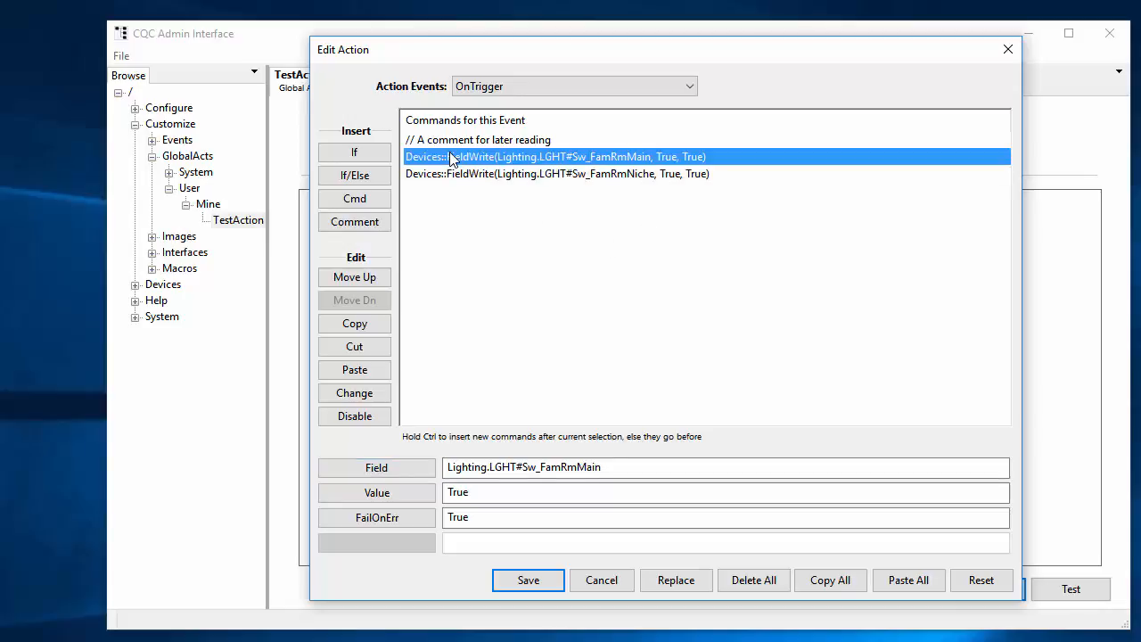
click(355, 153)
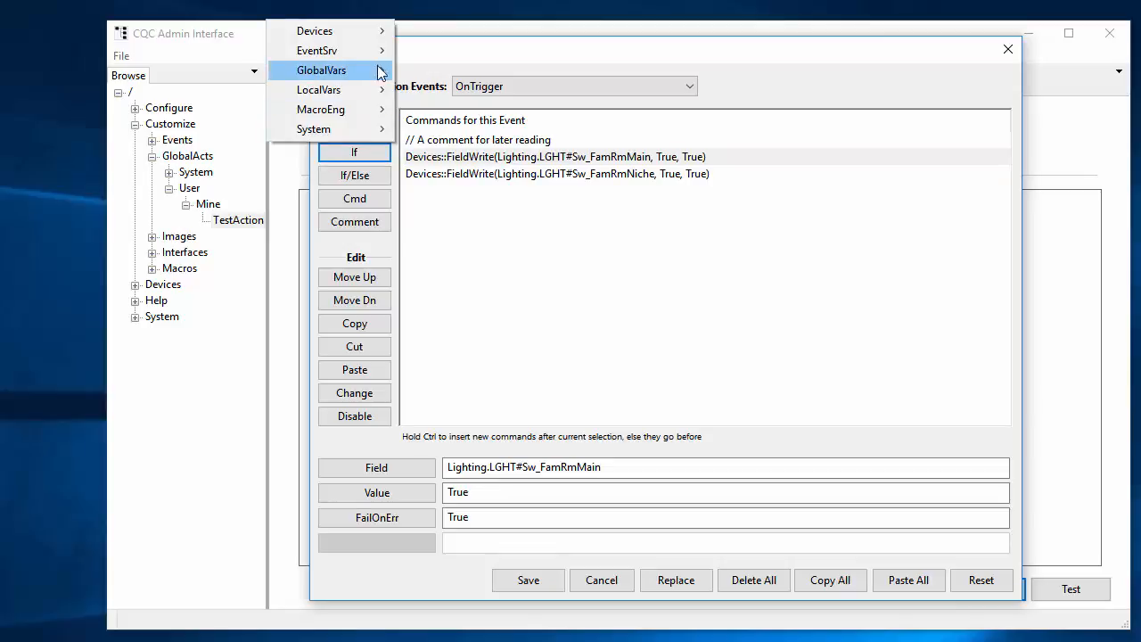
mouse_move(375, 32)
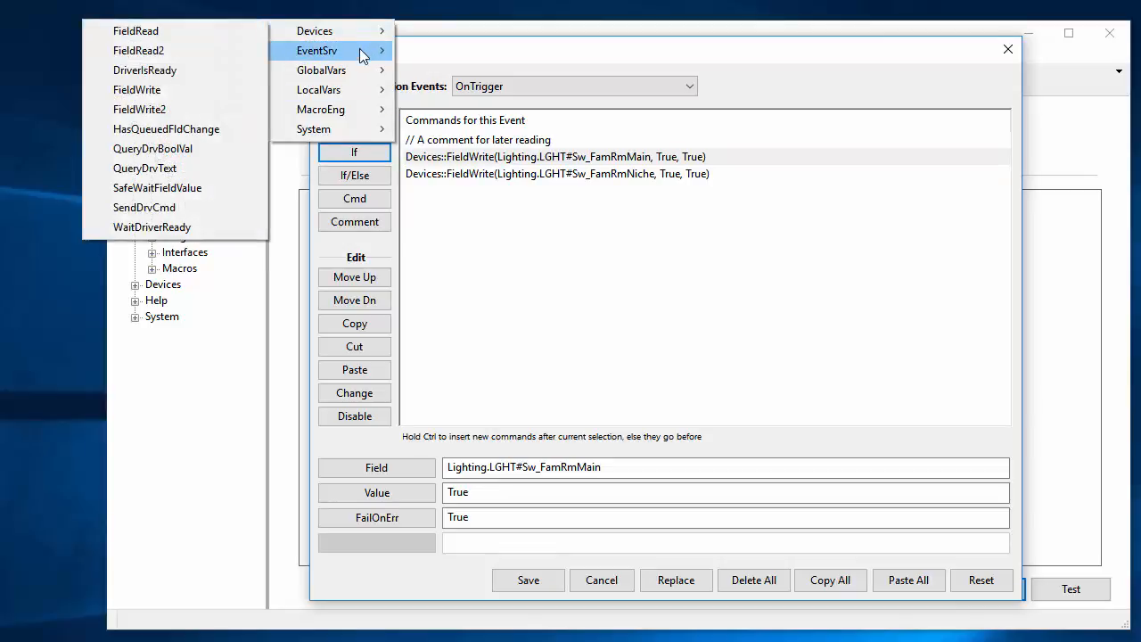
mouse_move(358, 72)
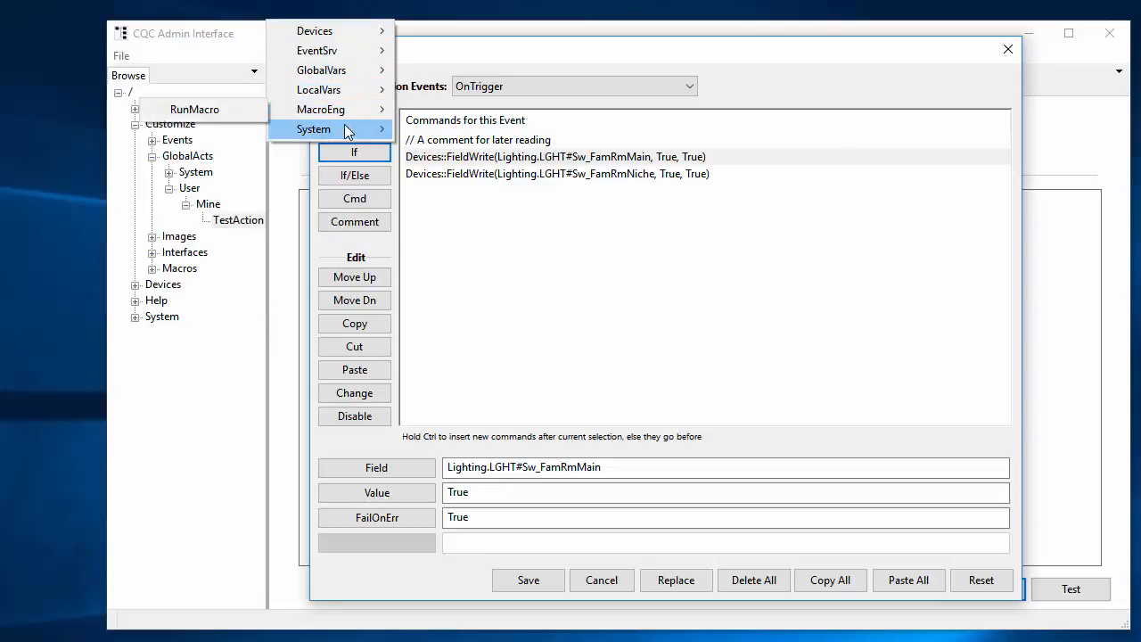
mouse_move(343, 132)
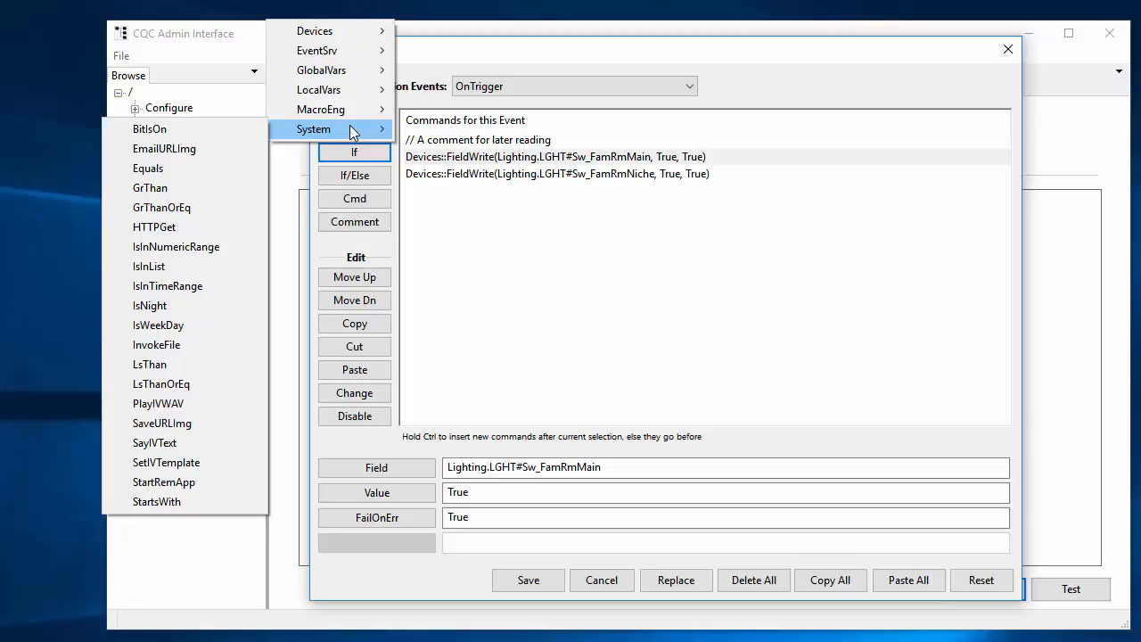
click(167, 305)
click(409, 158)
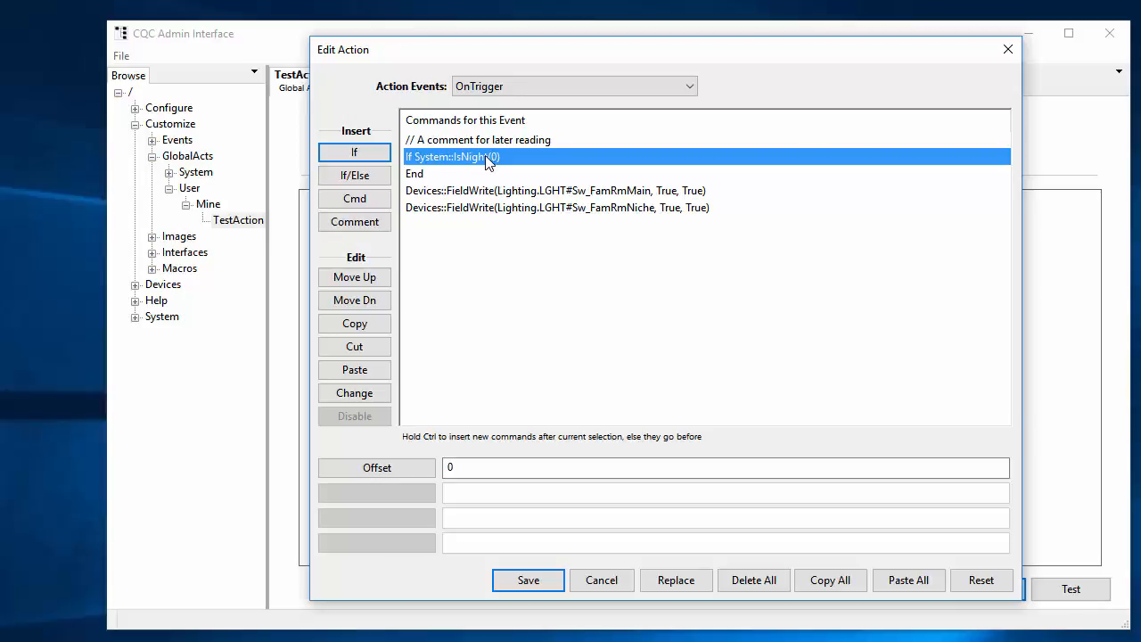
Move both FieldWrite commands up into the IsNight conditional block, keeping the main light before the niche light
click(446, 191)
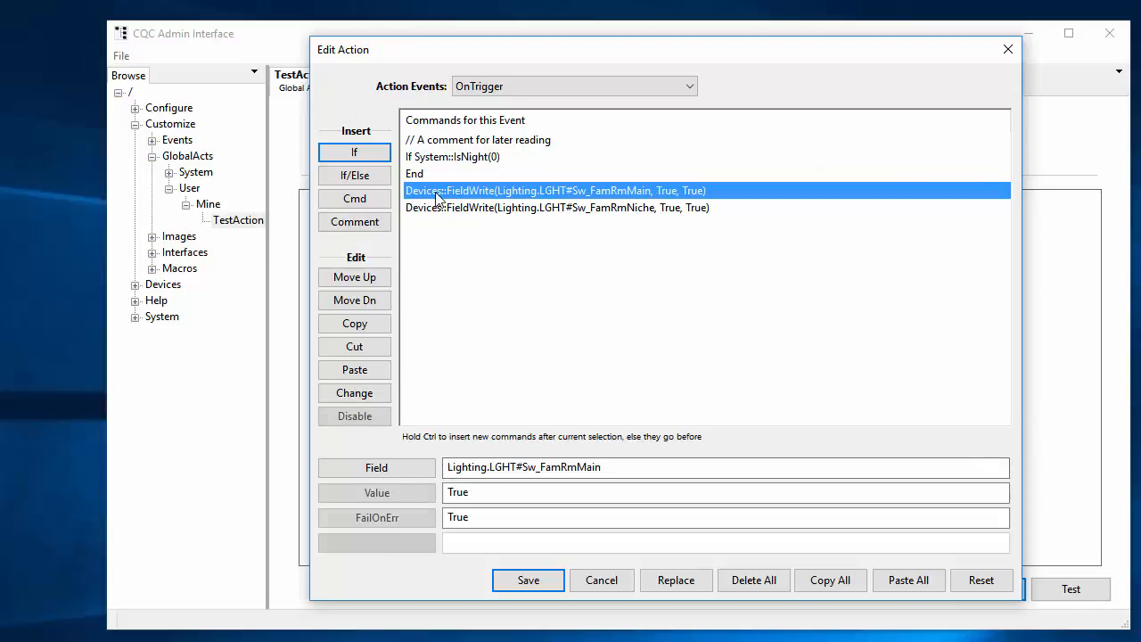
click(356, 278)
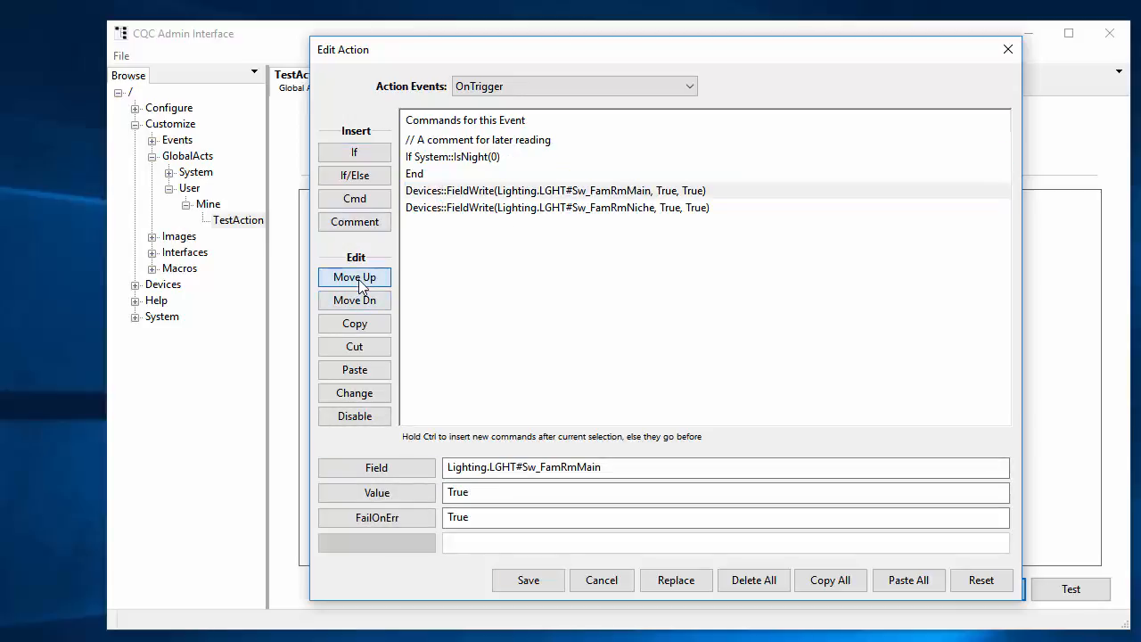
click(439, 208)
click(370, 280)
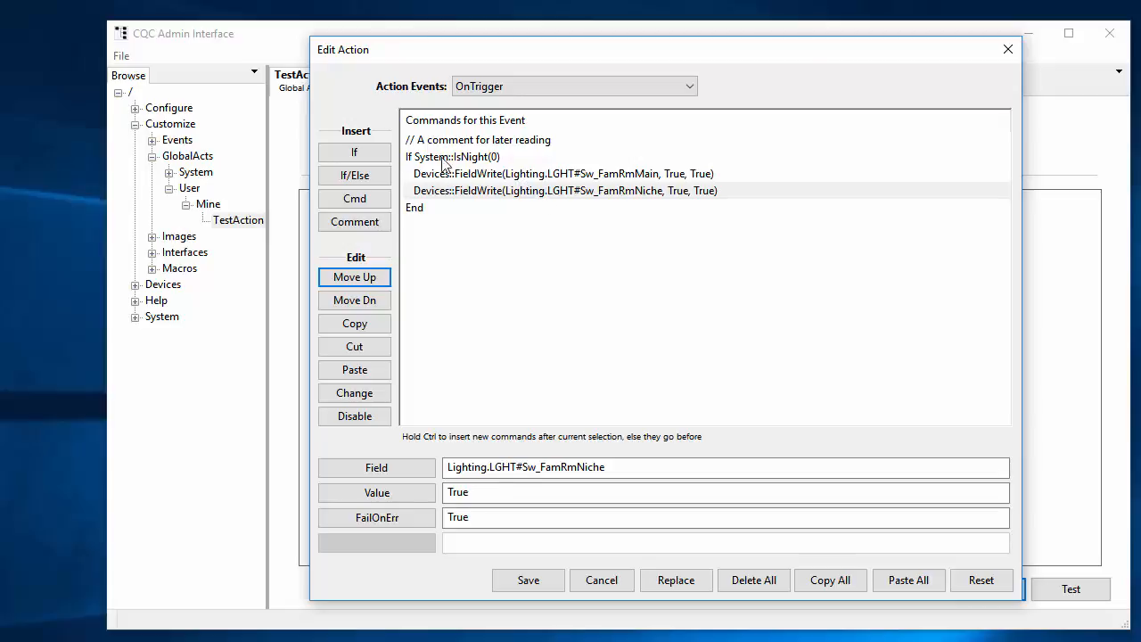
click(484, 158)
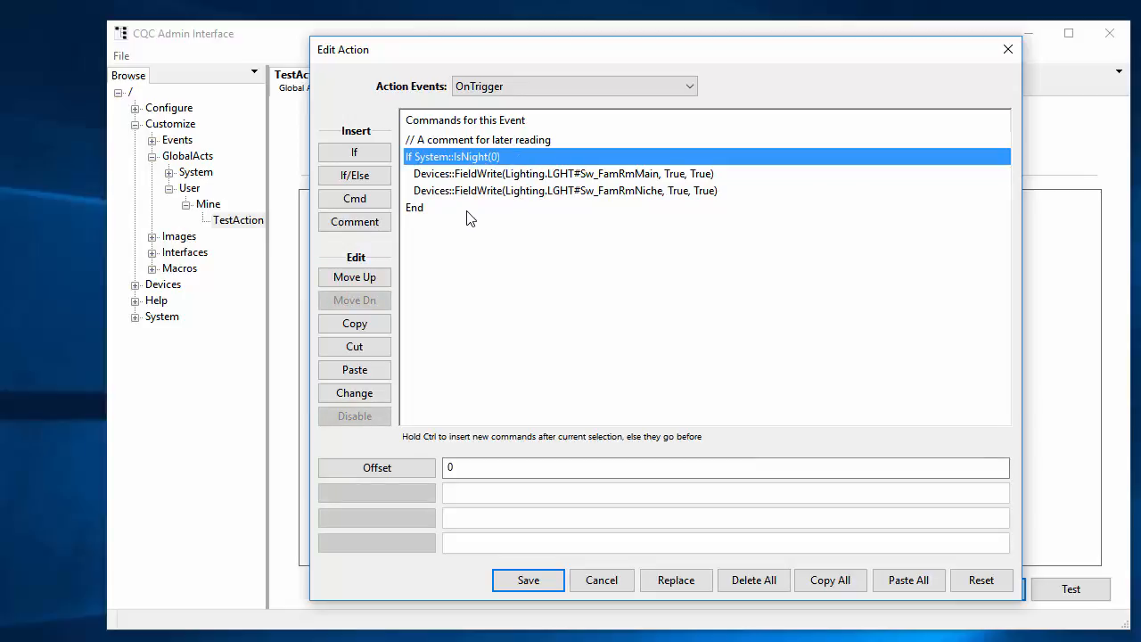
Insert an If/Else conditional using System IsWeekDay before the End of the IsNight block
click(413, 212)
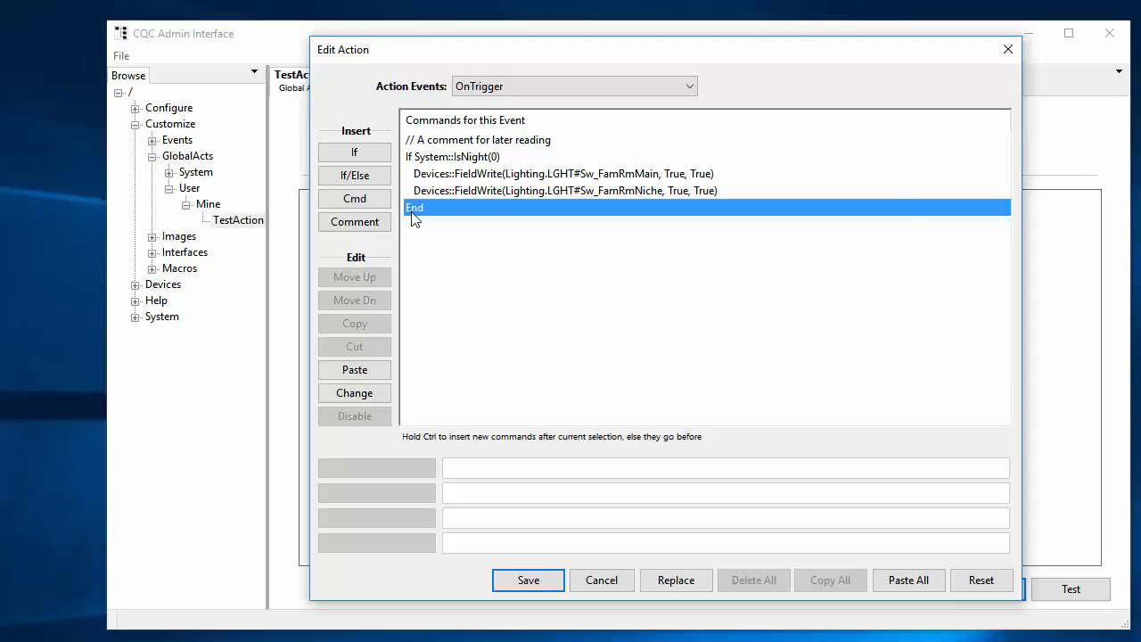
click(368, 177)
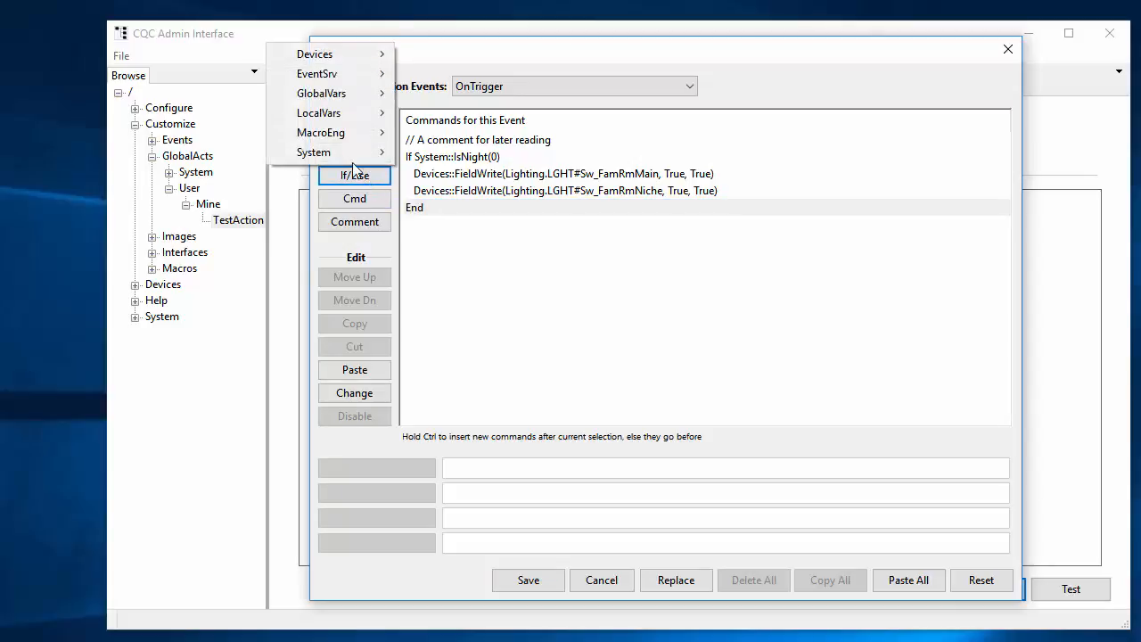
mouse_move(353, 64)
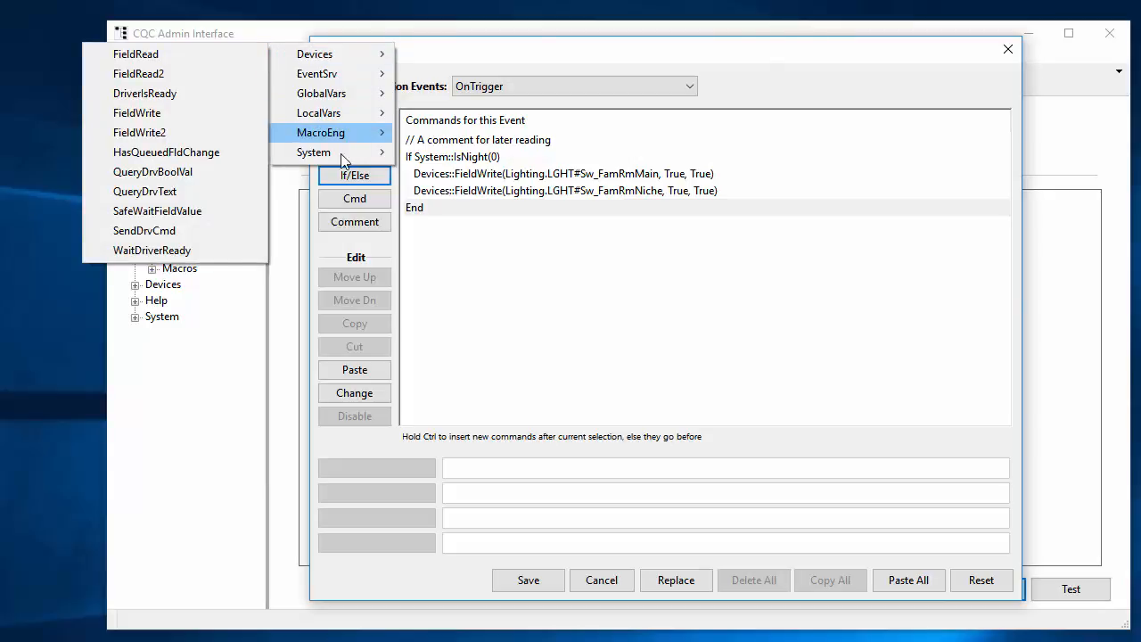
mouse_move(340, 155)
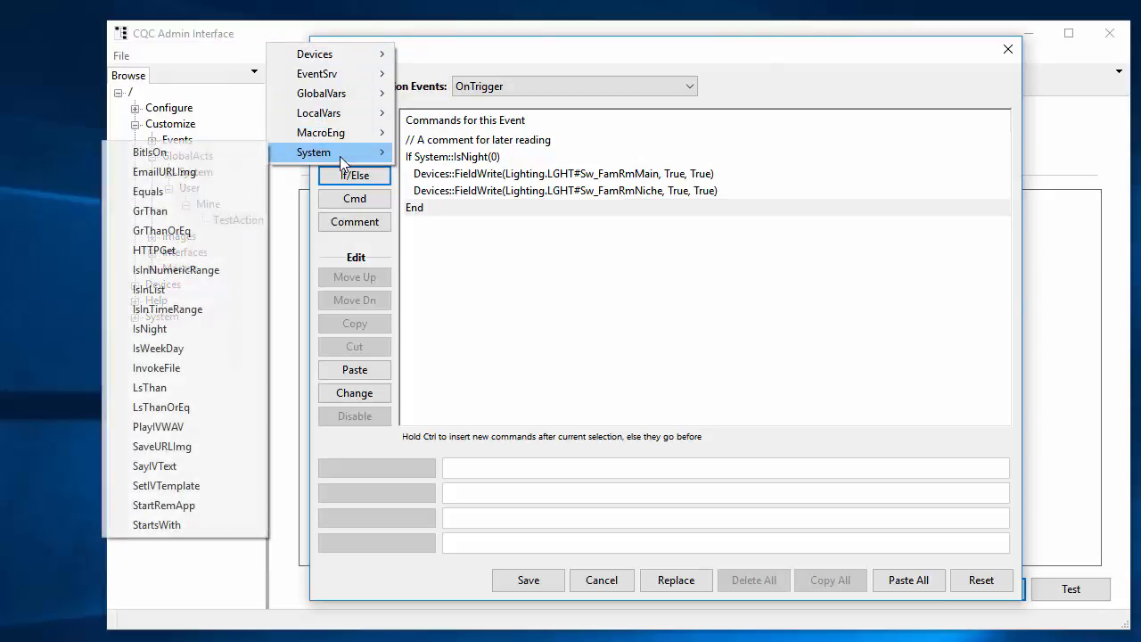
click(177, 349)
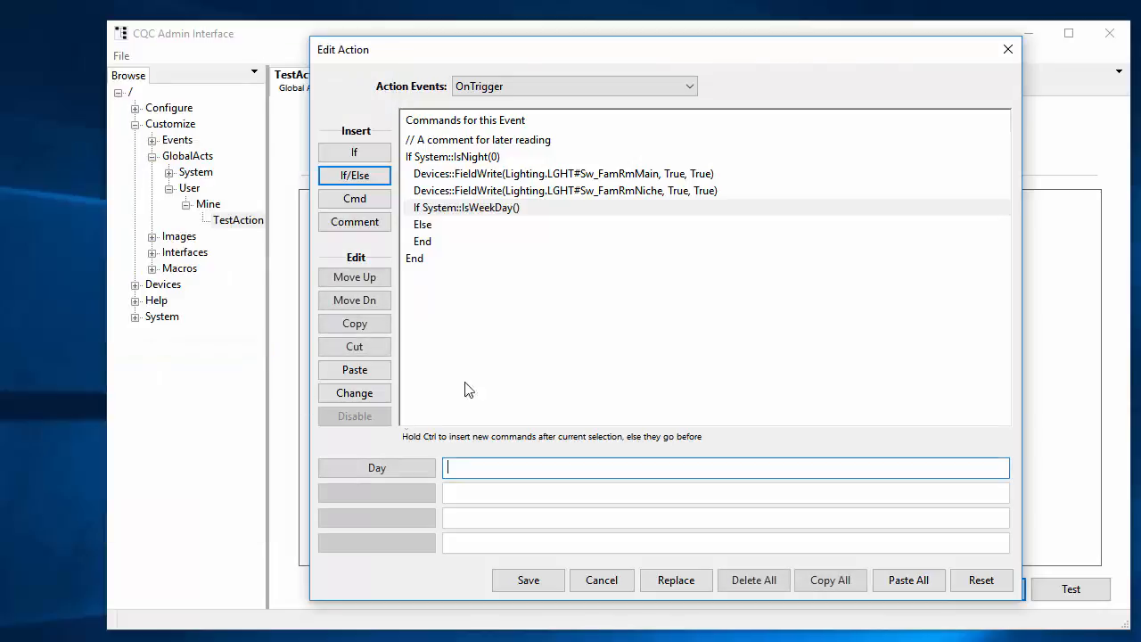
Move the IsWeekDay conditional down out of the IsNight block
click(448, 207)
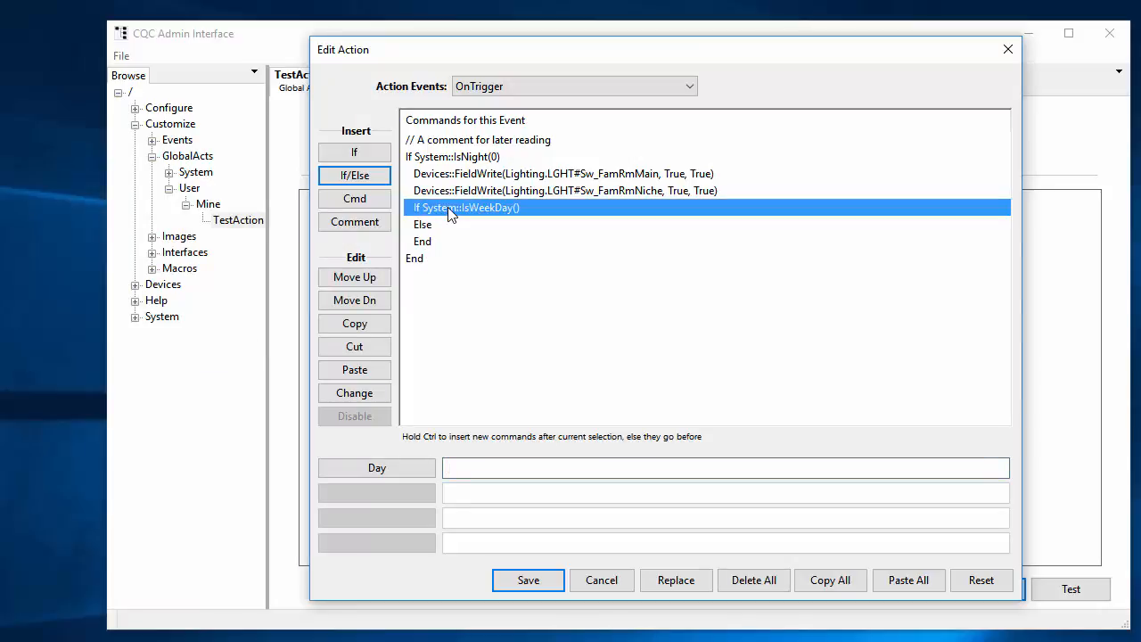
click(376, 299)
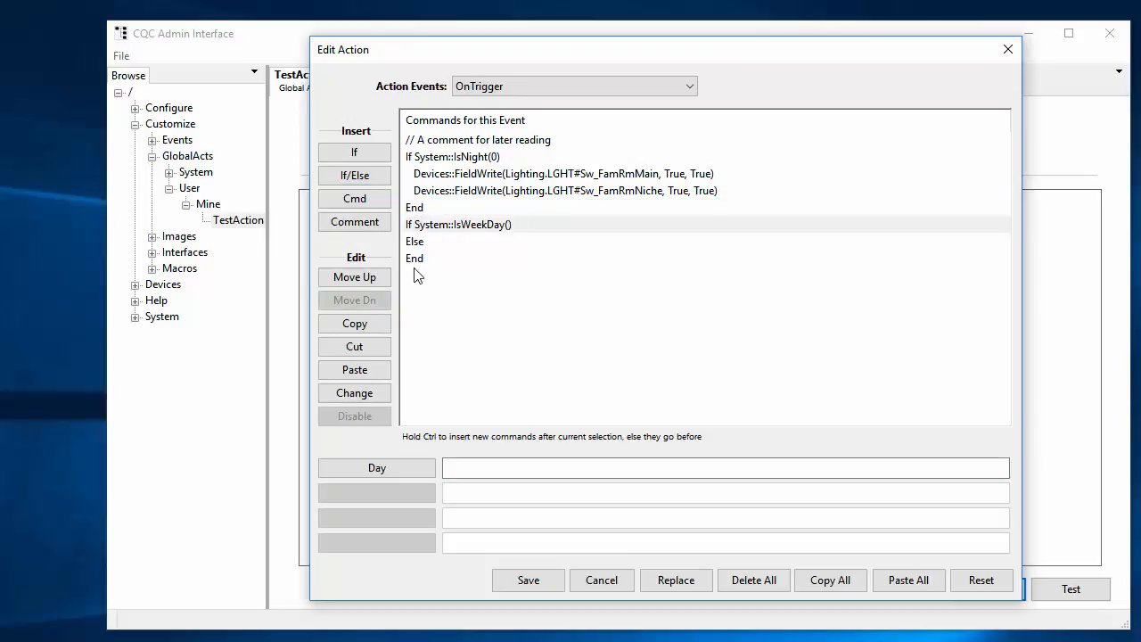
click(476, 230)
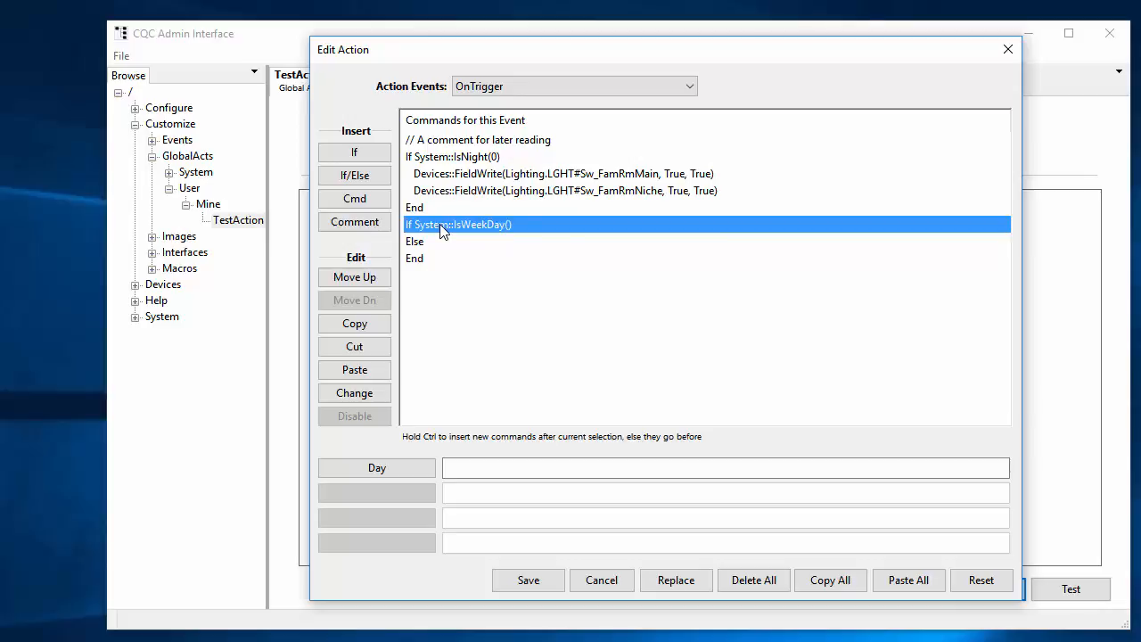
Add an Else branch to the IsNight conditional, and delete that branch with all its contained commands
click(419, 208)
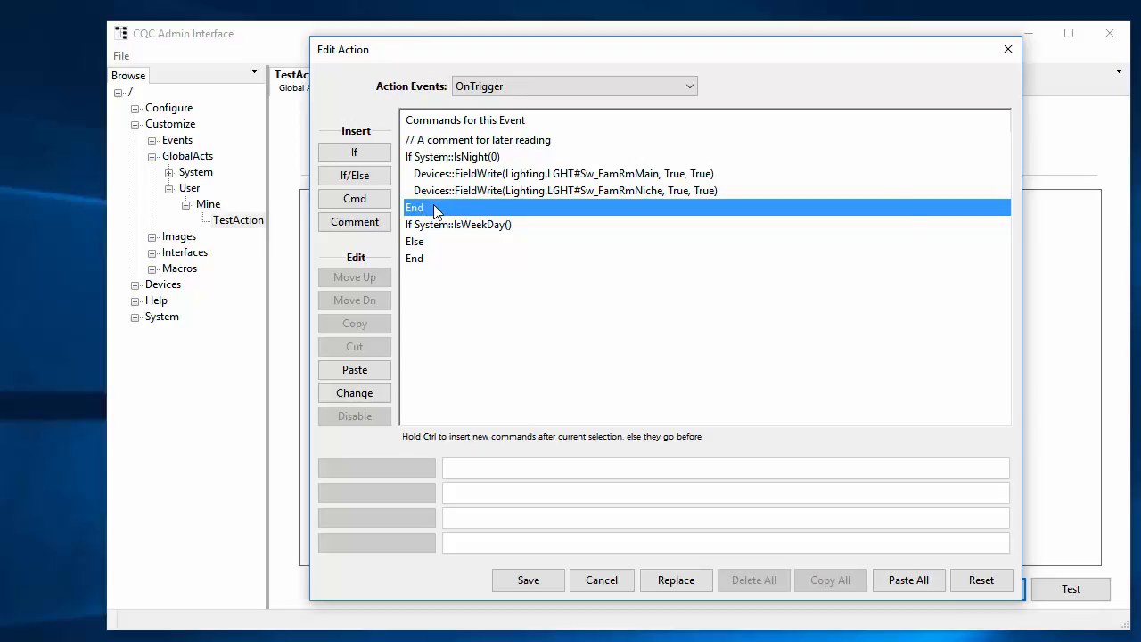
click(363, 397)
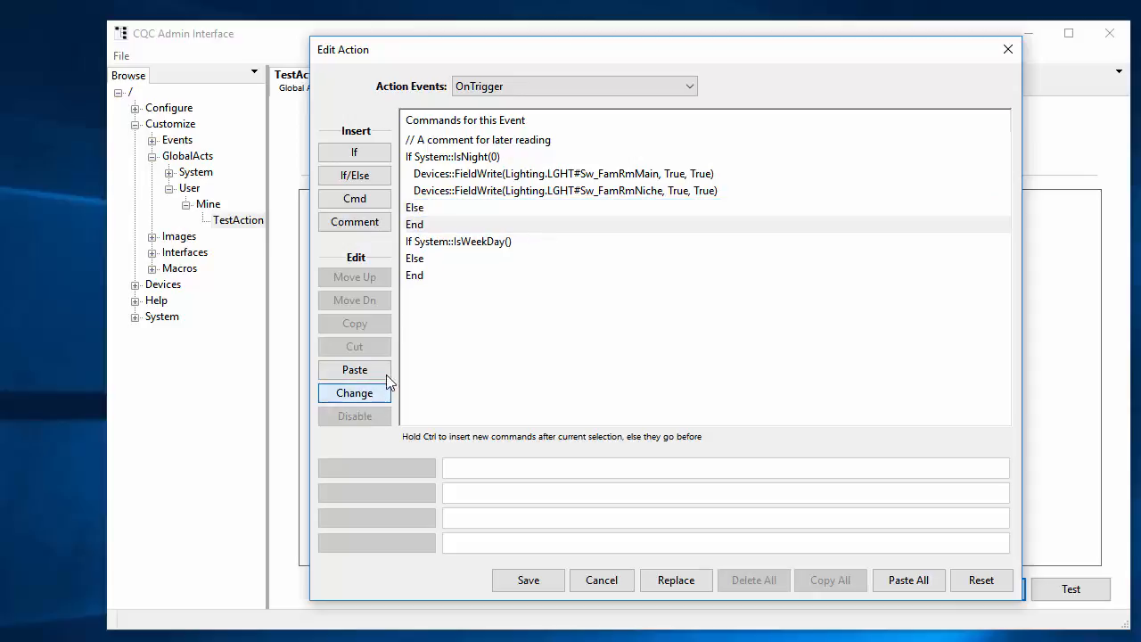
click(433, 207)
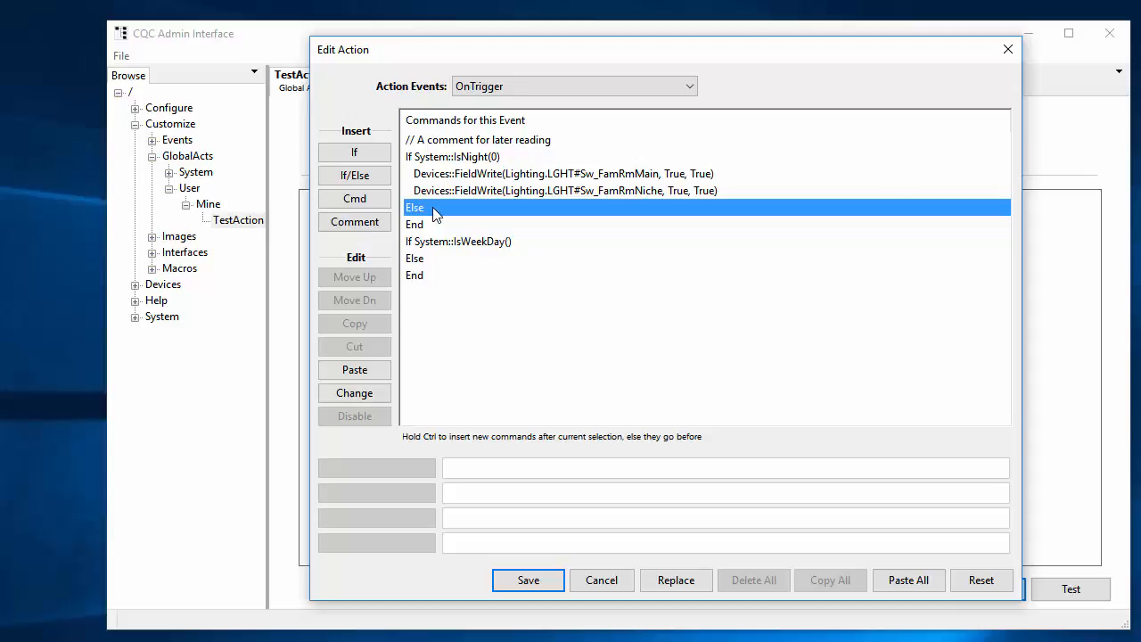
key(Delete)
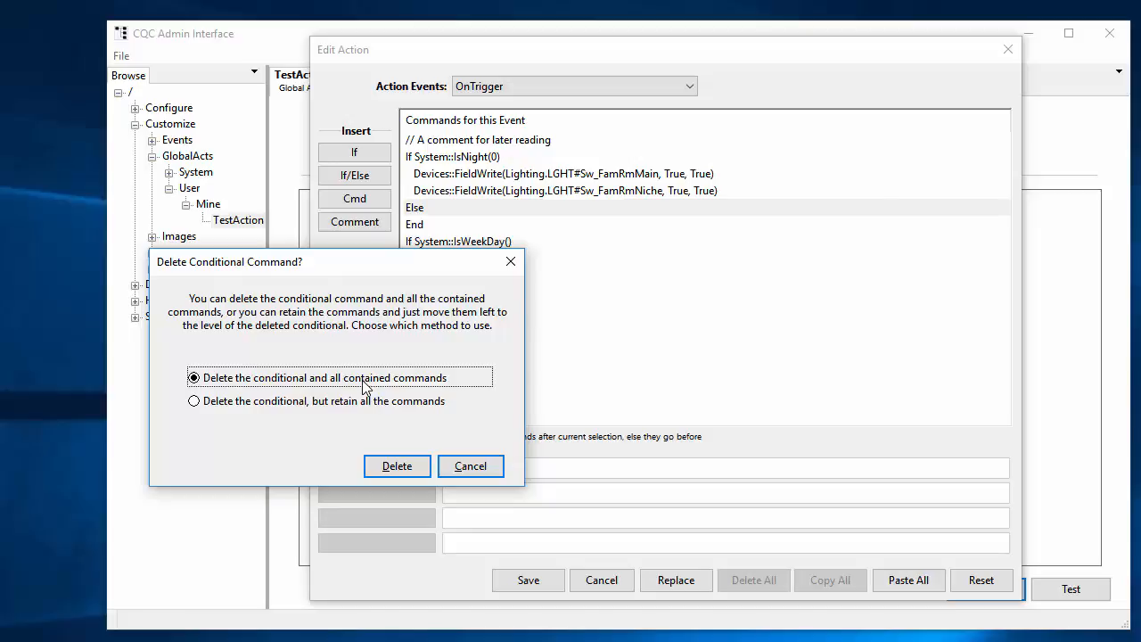
click(395, 466)
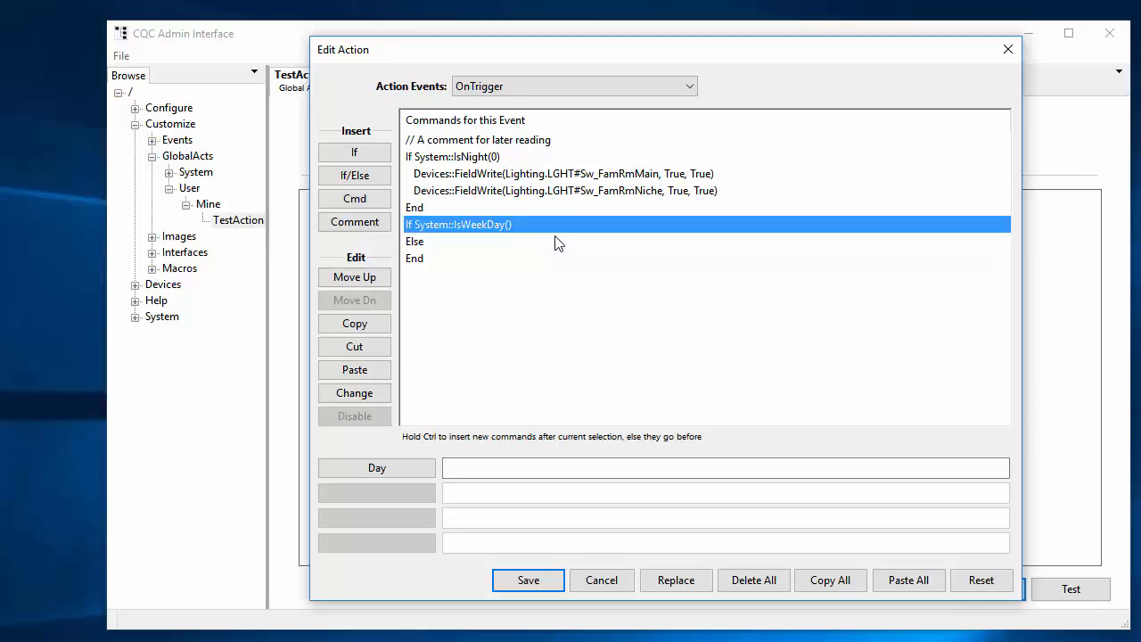
Negate the IsNight condition with Not and switch it back to the plain condition
click(452, 158)
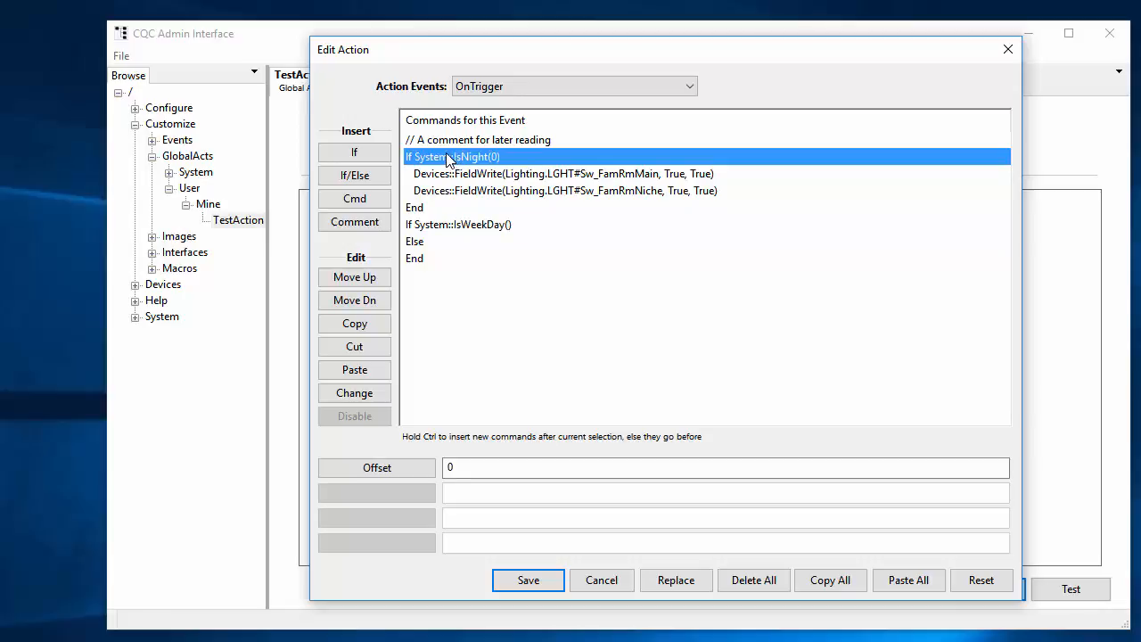
double_click(447, 160)
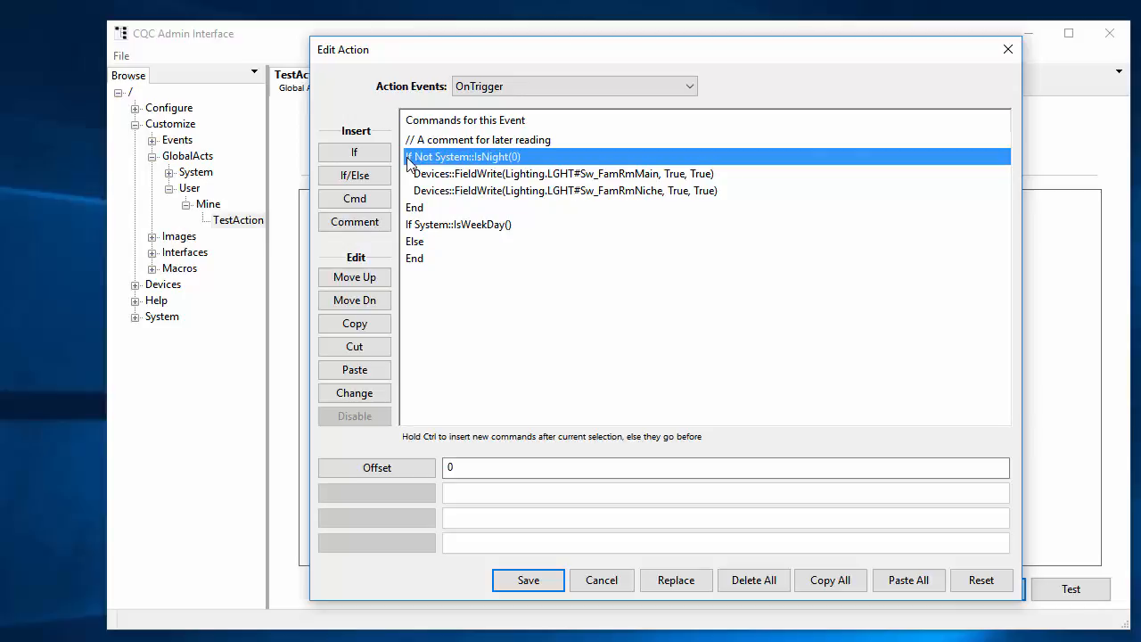
double_click(454, 158)
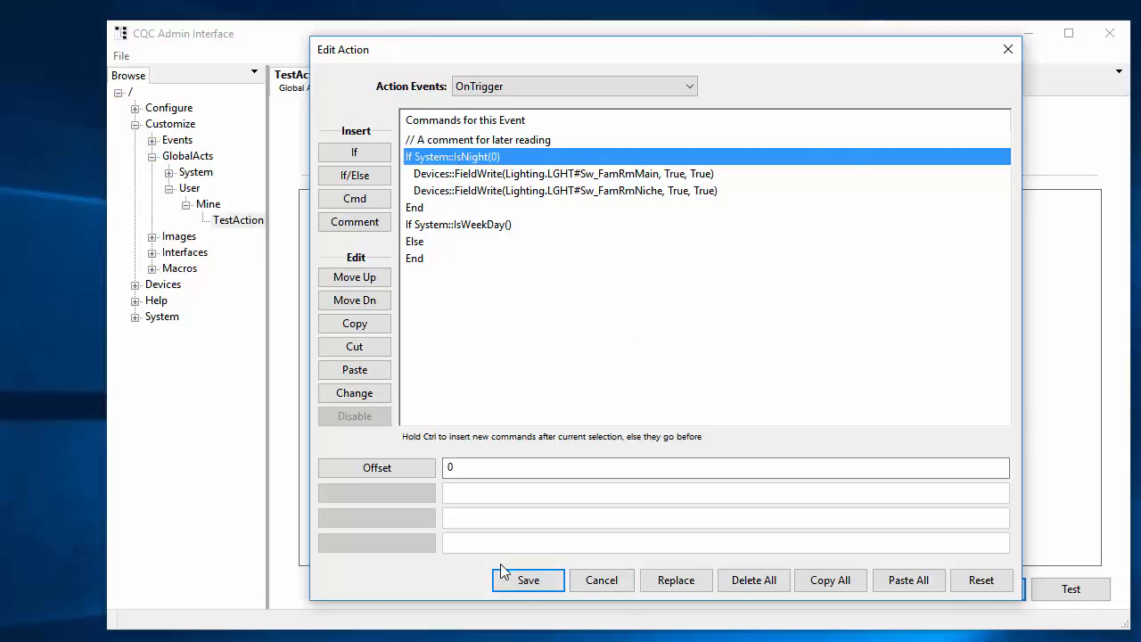
Try to save the action's commands, and delete the IsWeekDay conditional together with all its contained commands
click(527, 581)
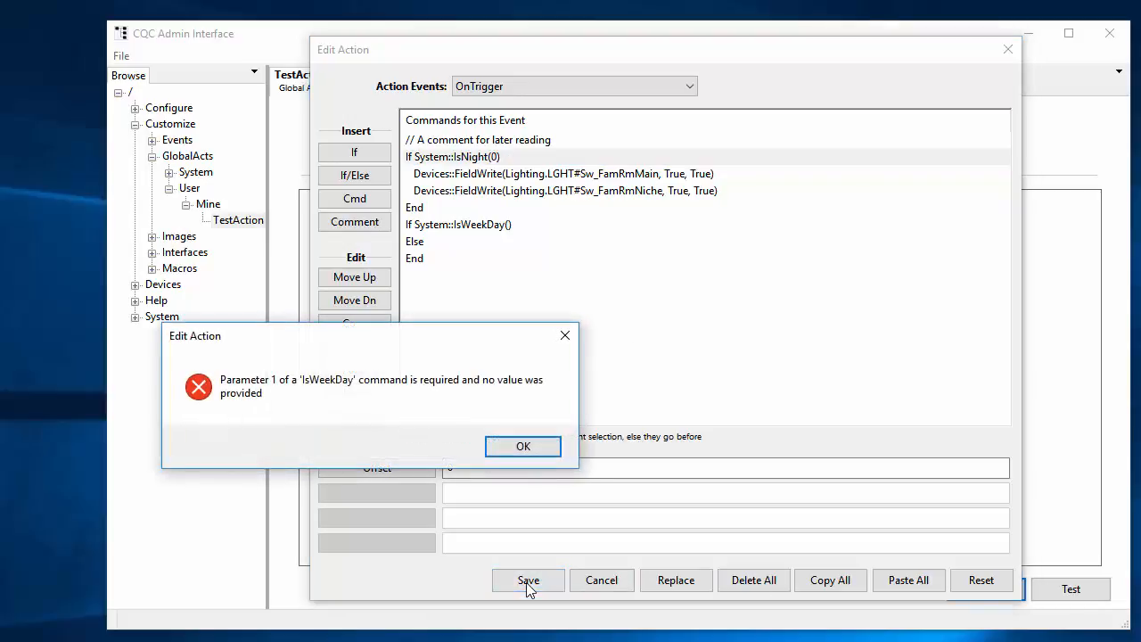
click(525, 447)
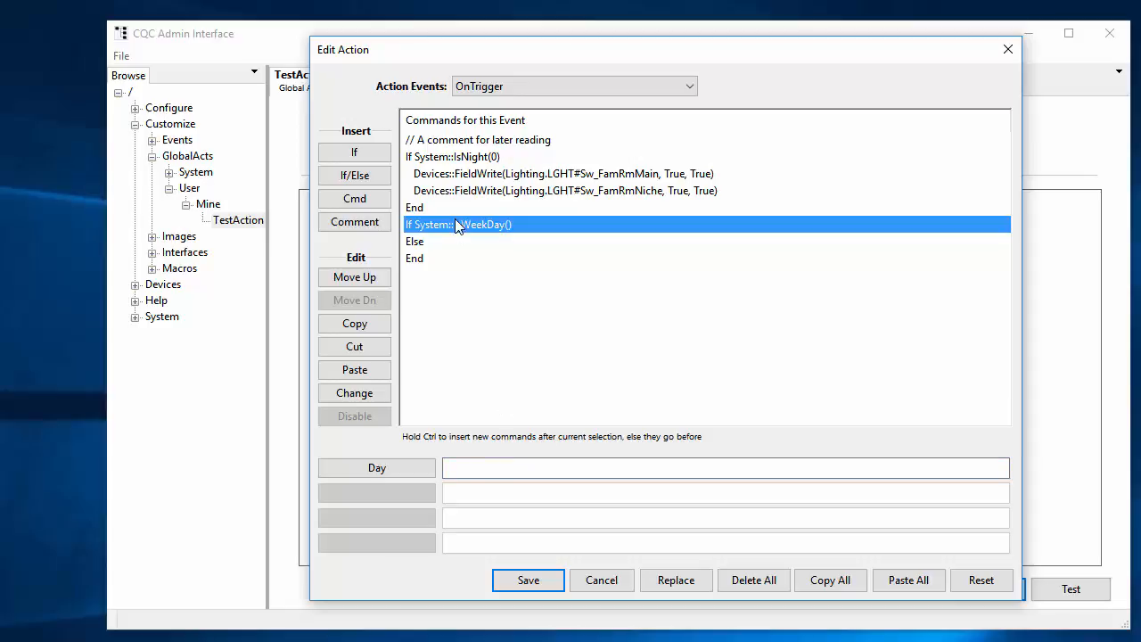
key(Delete)
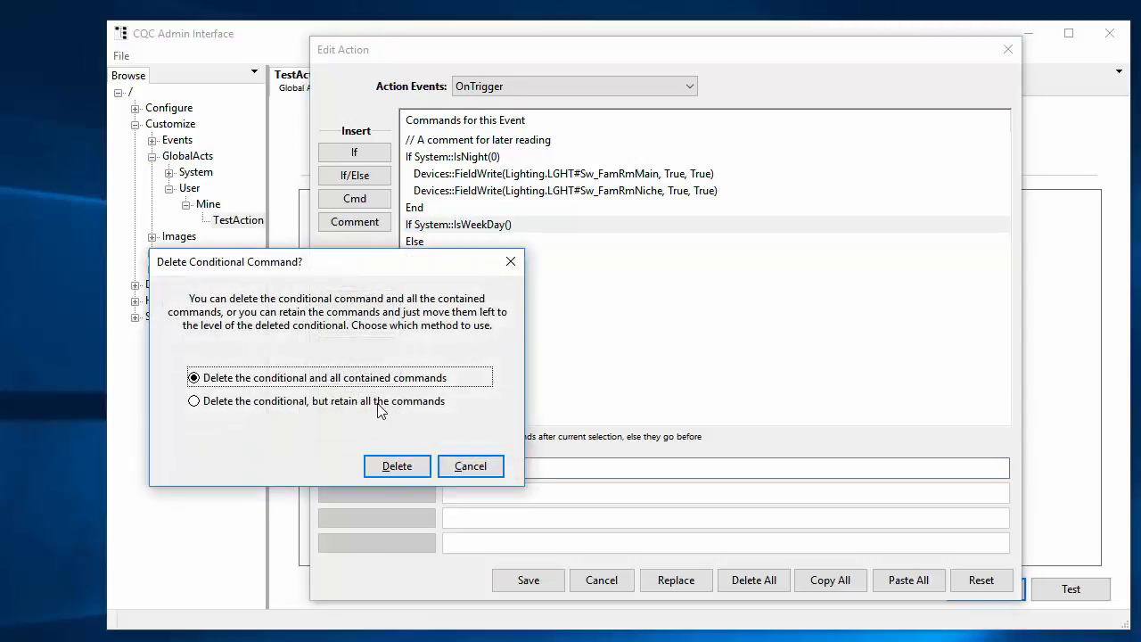
click(392, 469)
click(392, 464)
Save the edited commands and close the TestAction global action
click(526, 580)
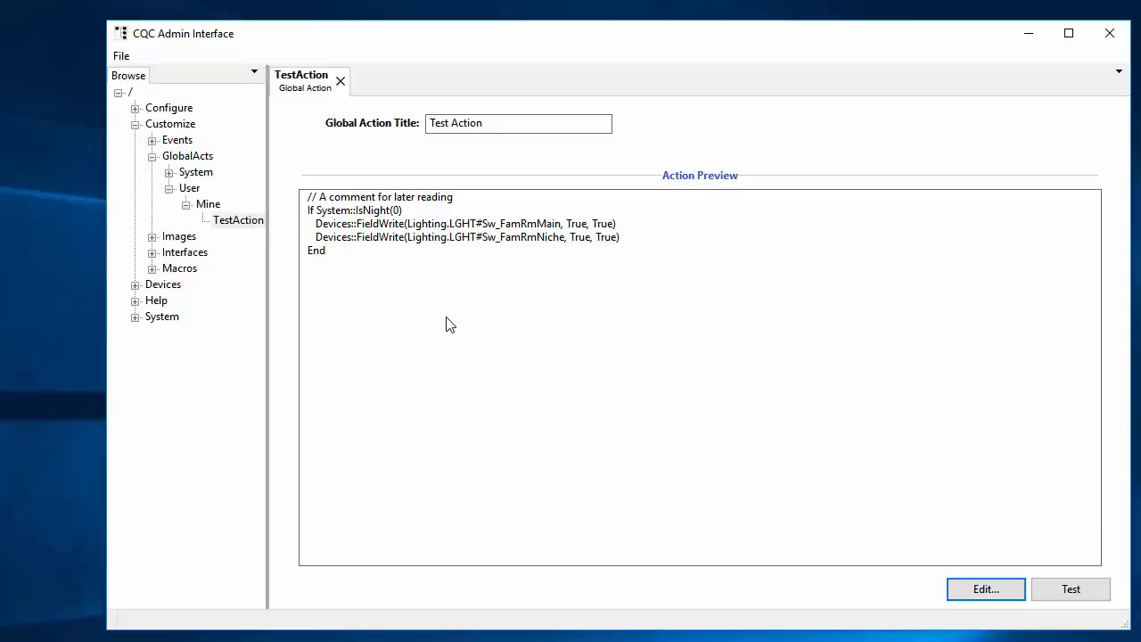
click(340, 81)
click(413, 446)
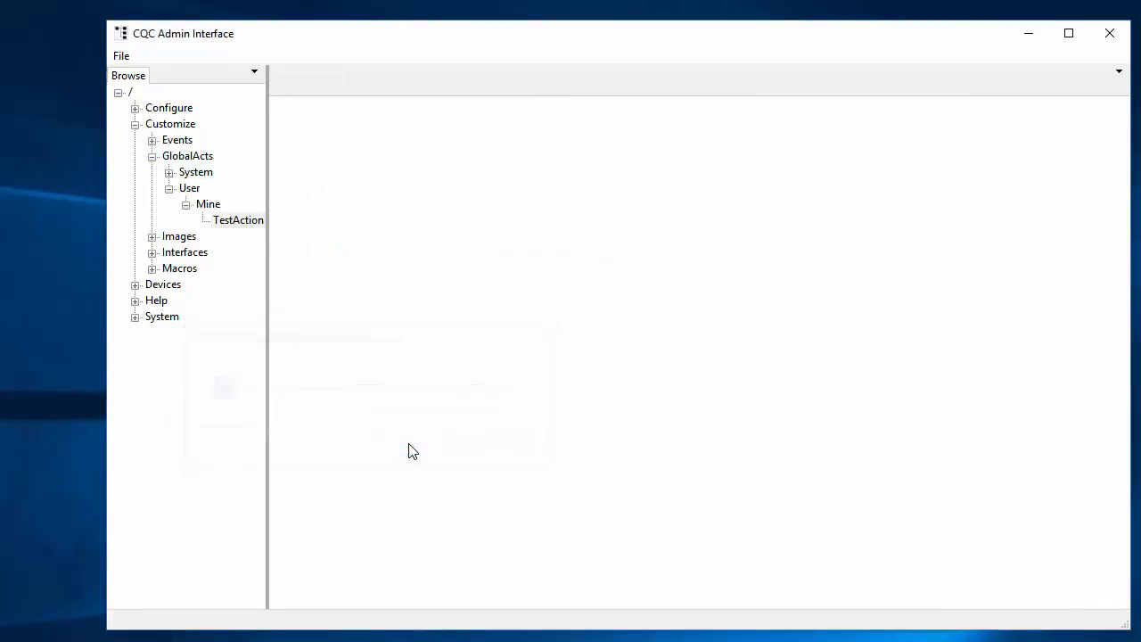